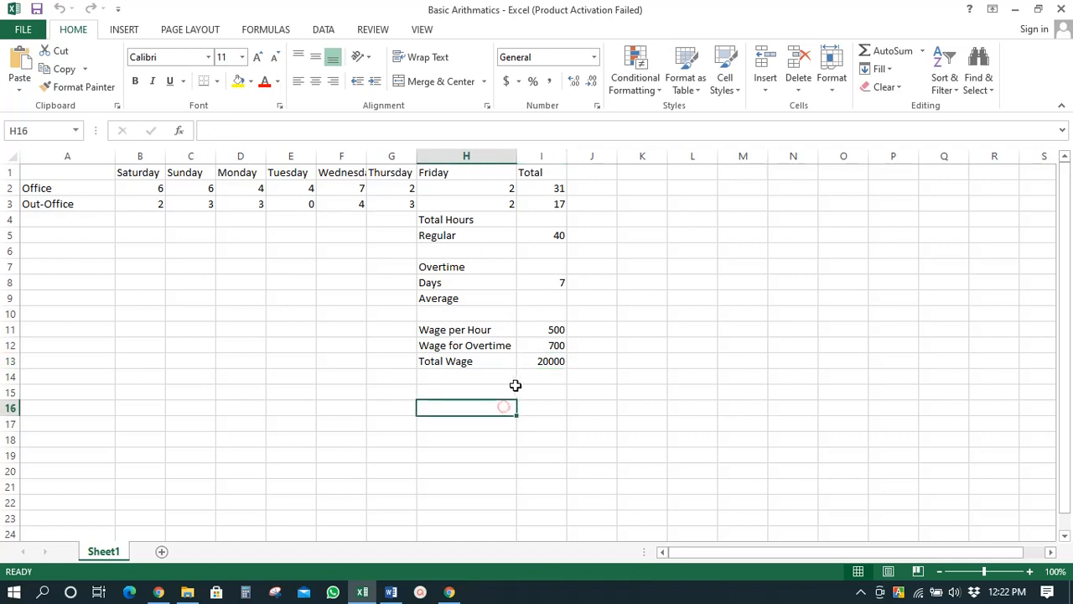
Step: Clear the Total Wage value in cell I13
{"action": "left_click", "coordinate": [552, 361]}
{"action": "key", "text": "Delete"}
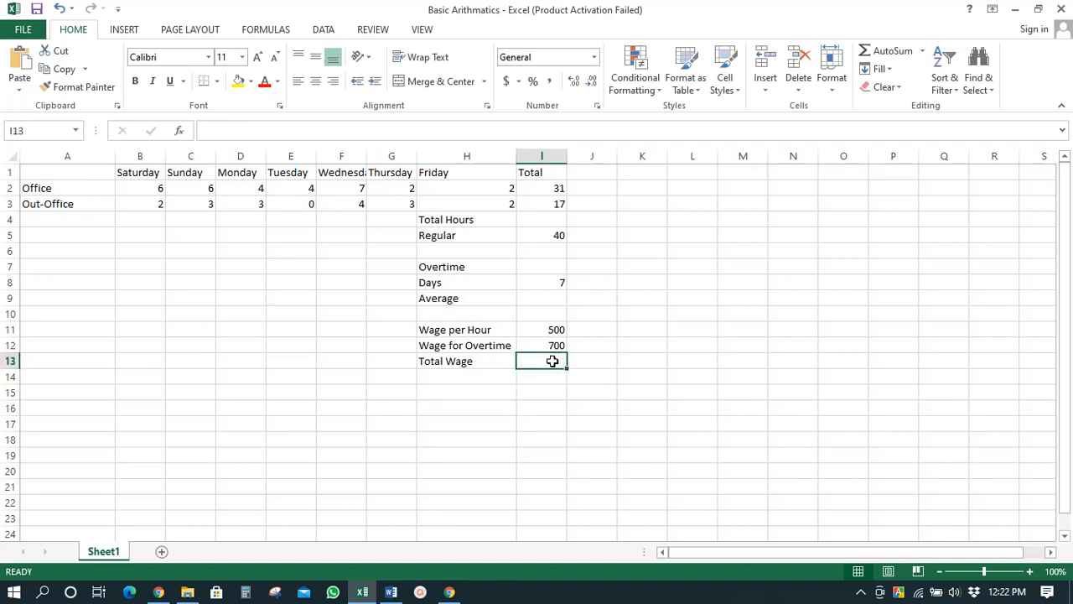
{"action": "left_click", "coordinate": [478, 361]}
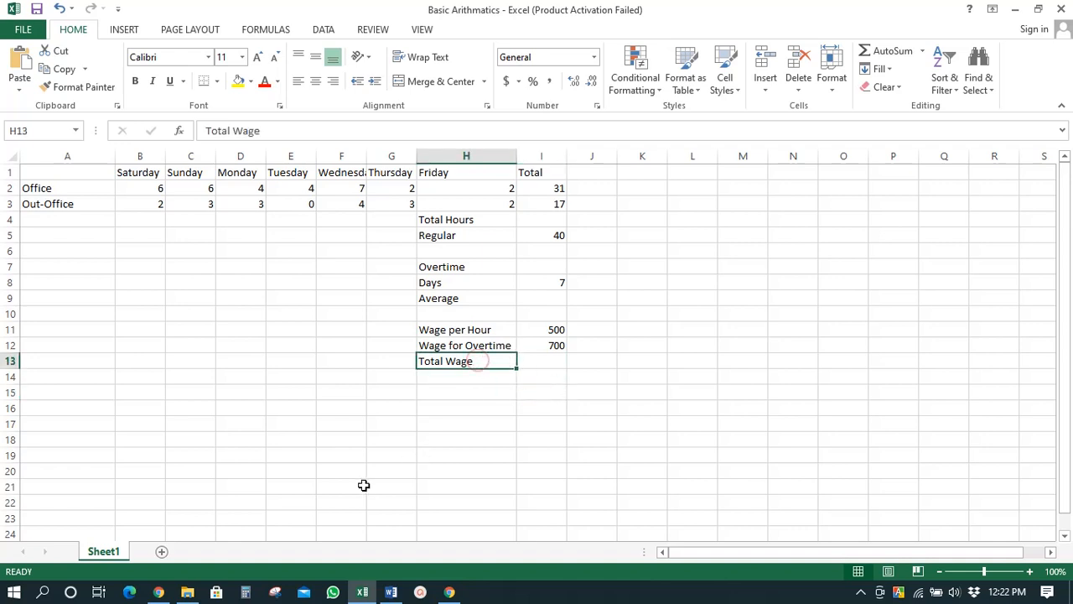
{"action": "left_click", "coordinate": [540, 361]}
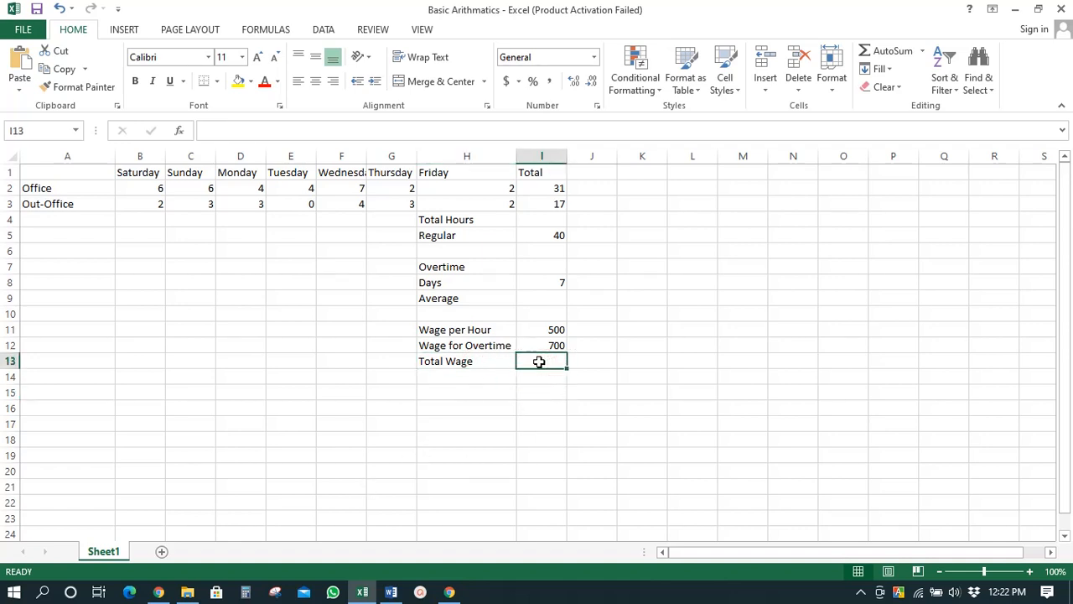
Step: Examine the weekday headers from Saturday to Friday and the daily hours in the Office and Out-Office rows
{"action": "left_click_drag", "start_coordinate": [139, 174], "coordinate": [445, 178]}
{"action": "left_click", "coordinate": [445, 186]}
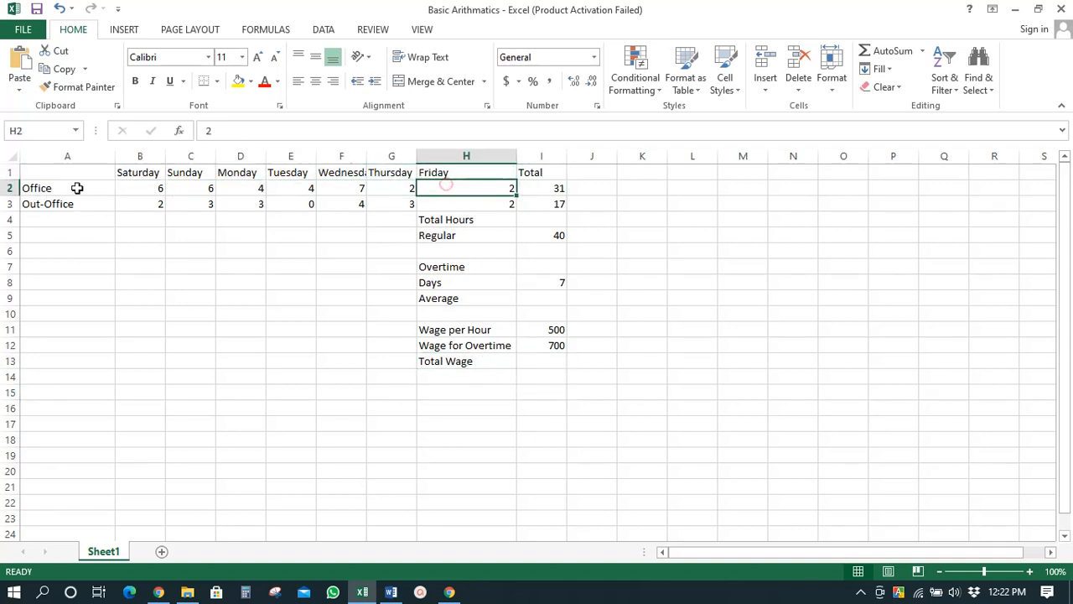
{"action": "left_click_drag", "start_coordinate": [134, 168], "coordinate": [469, 170]}
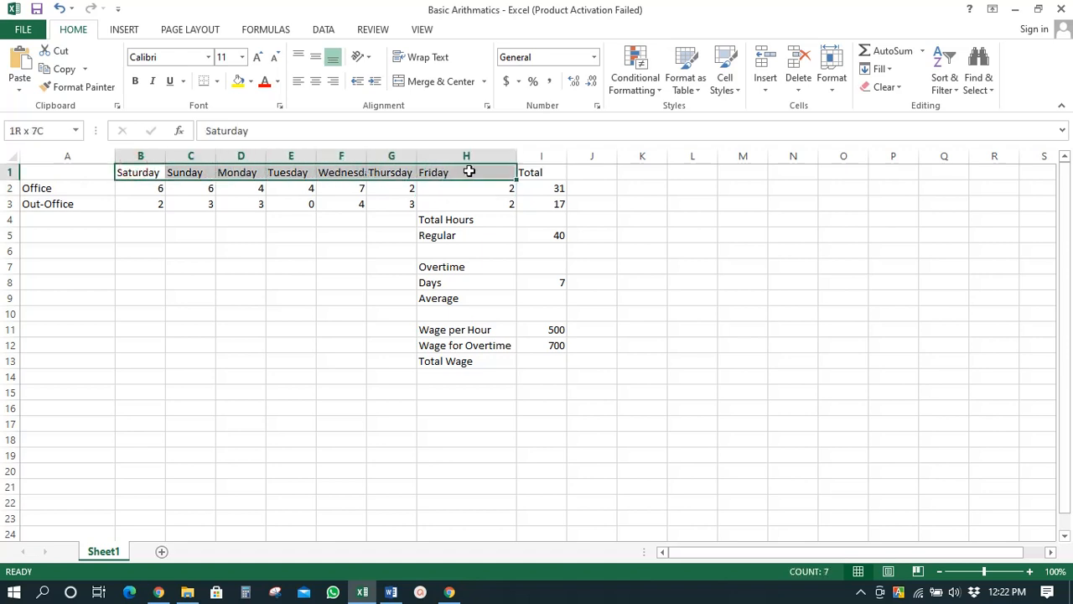
{"action": "left_click", "coordinate": [38, 188]}
{"action": "left_click_drag", "start_coordinate": [138, 186], "coordinate": [408, 179]}
{"action": "left_click", "coordinate": [402, 184]}
{"action": "left_click", "coordinate": [65, 204]}
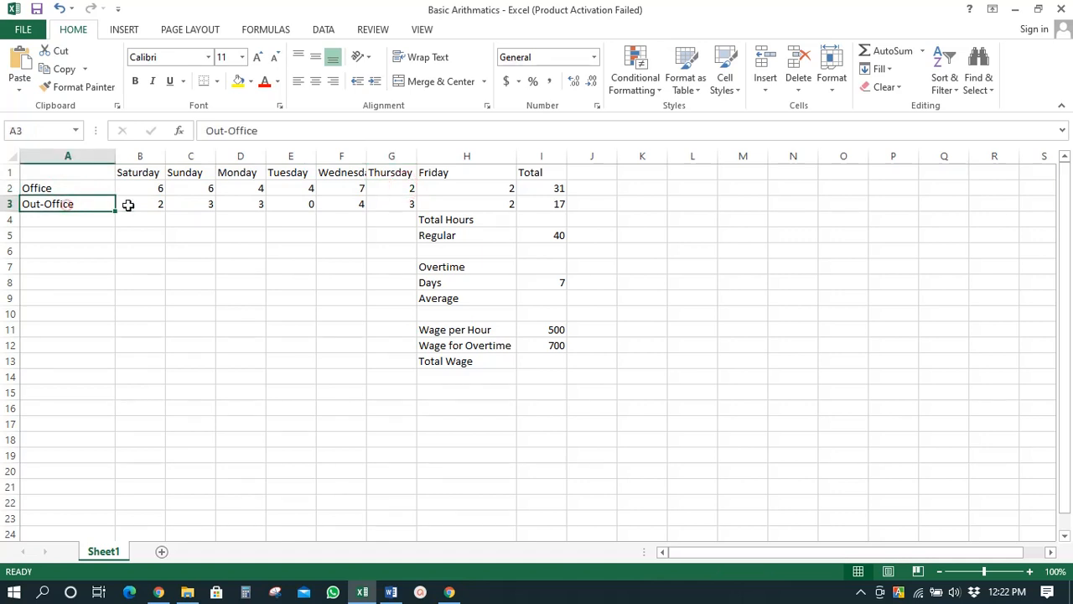
{"action": "left_click_drag", "start_coordinate": [146, 204], "coordinate": [398, 204]}
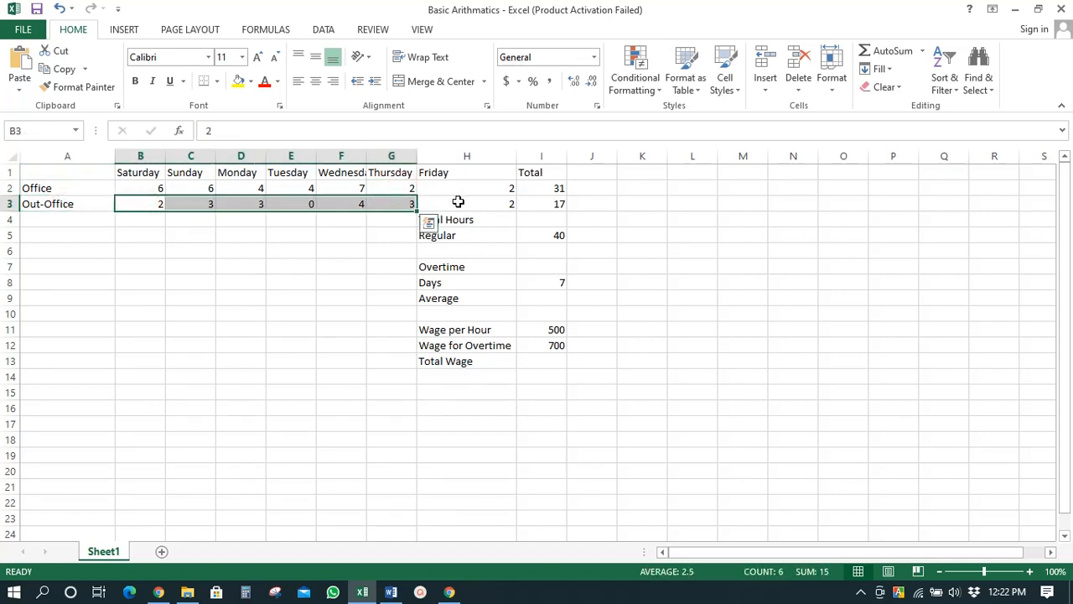
{"action": "left_click", "coordinate": [458, 202]}
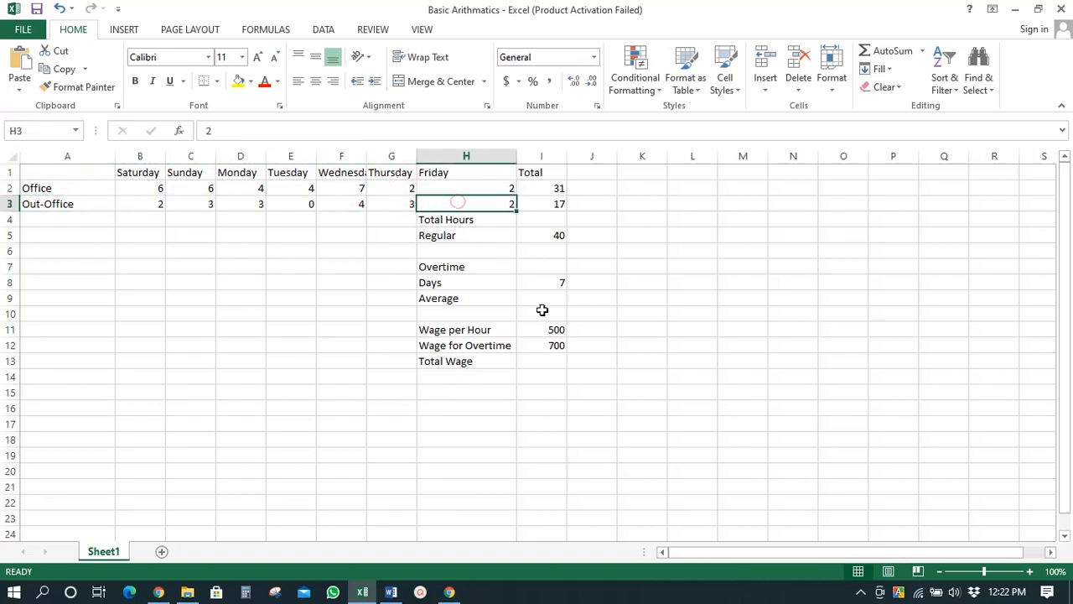
Step: Inspect the SUM formulas behind the Office and Out-Office totals in cells I2 and I3
{"action": "left_click", "coordinate": [143, 176]}
{"action": "left_click", "coordinate": [554, 173]}
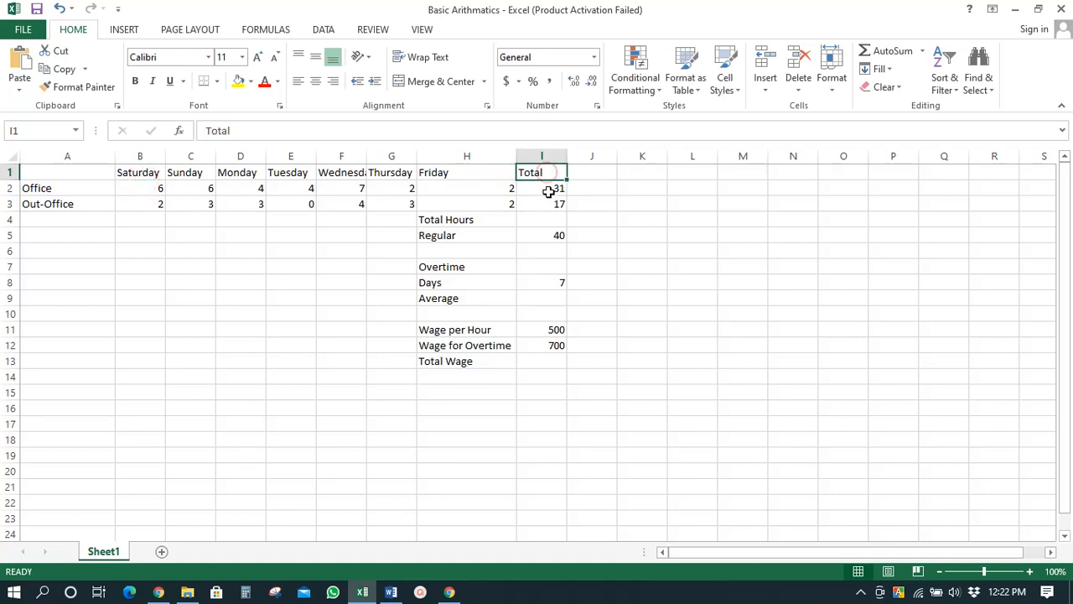
{"action": "left_click", "coordinate": [547, 189]}
{"action": "left_click", "coordinate": [549, 206]}
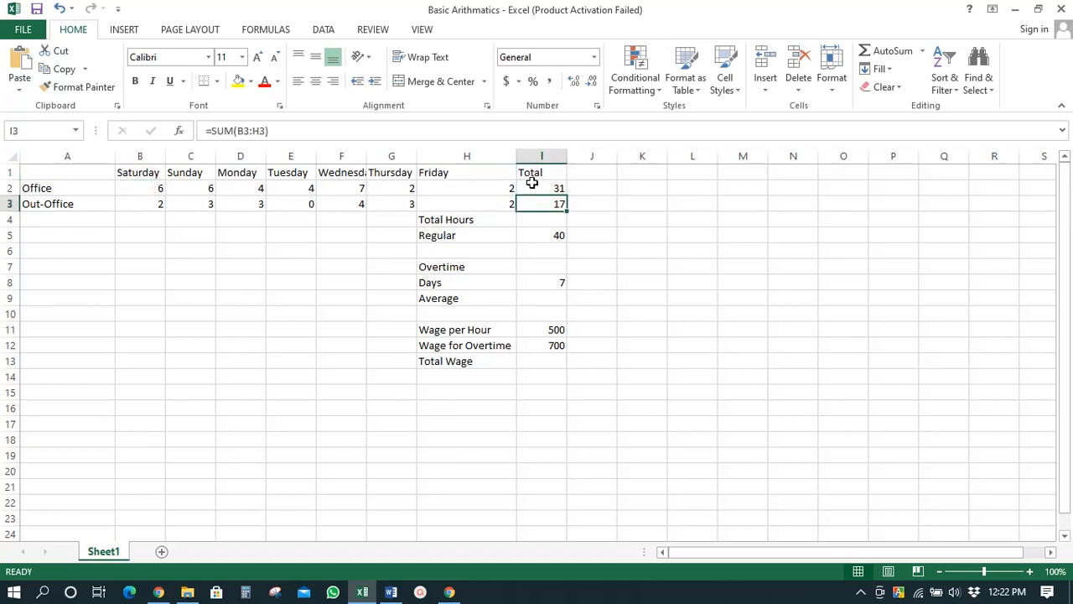
{"action": "left_click", "coordinate": [533, 185]}
{"action": "left_click", "coordinate": [250, 131]}
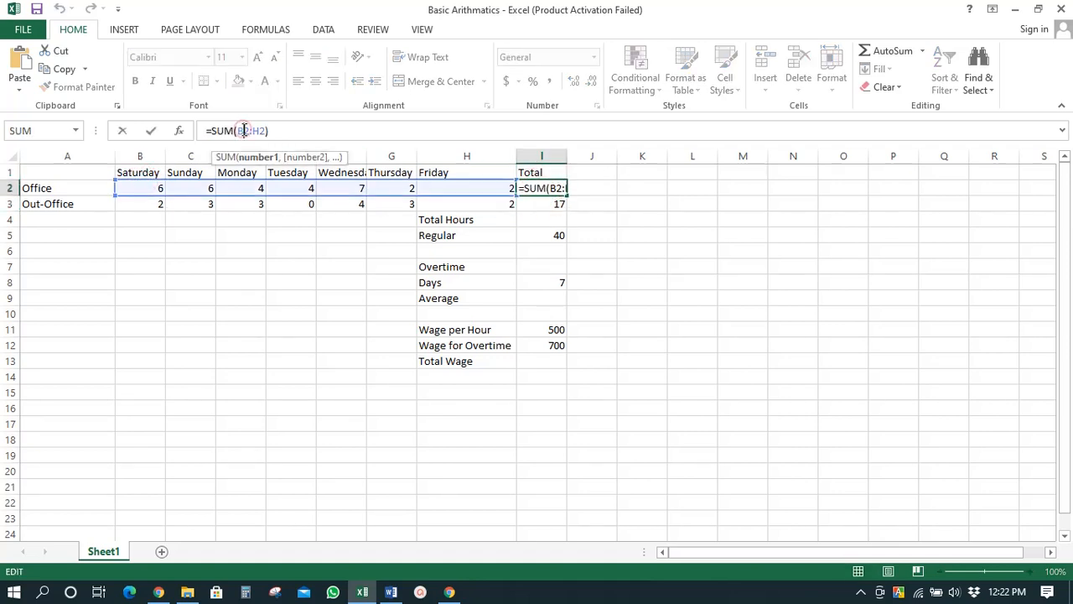
{"action": "left_click", "coordinate": [546, 206]}
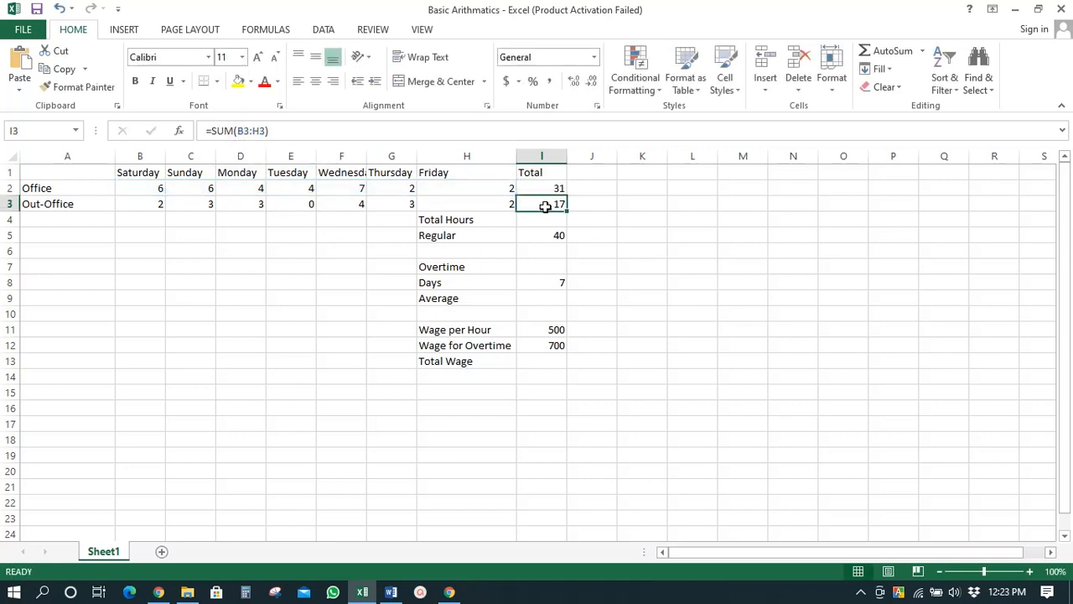
{"action": "left_click", "coordinate": [228, 131]}
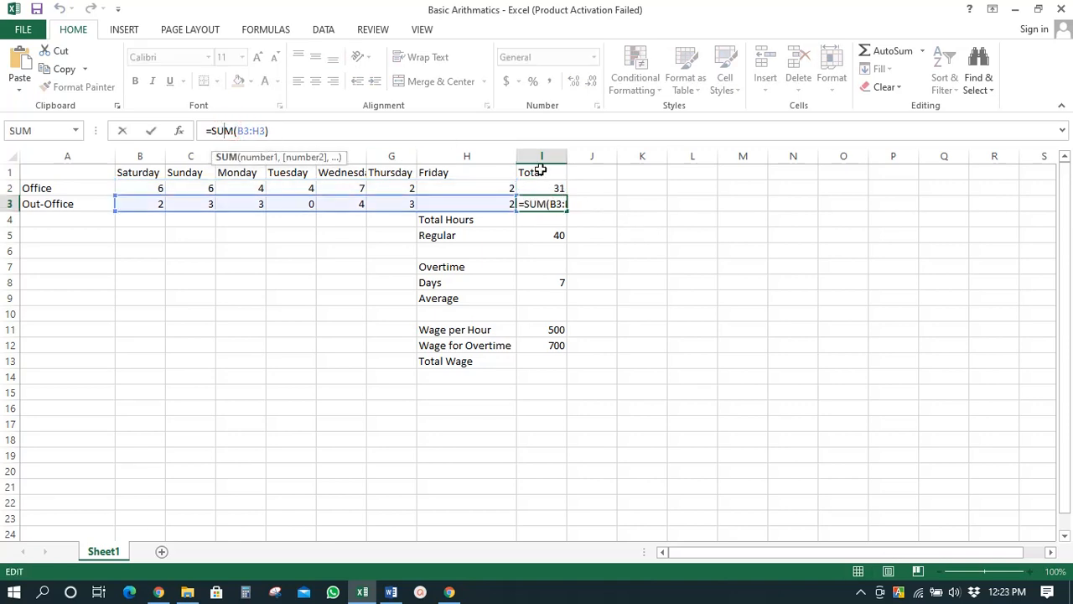
{"action": "left_click", "coordinate": [643, 265]}
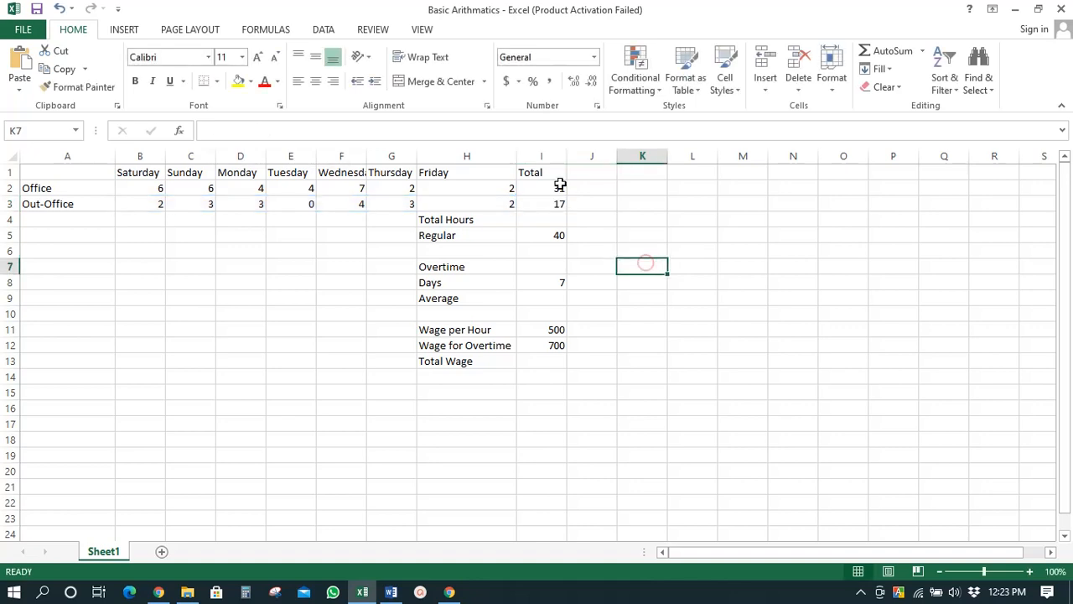
{"action": "left_click", "coordinate": [549, 205]}
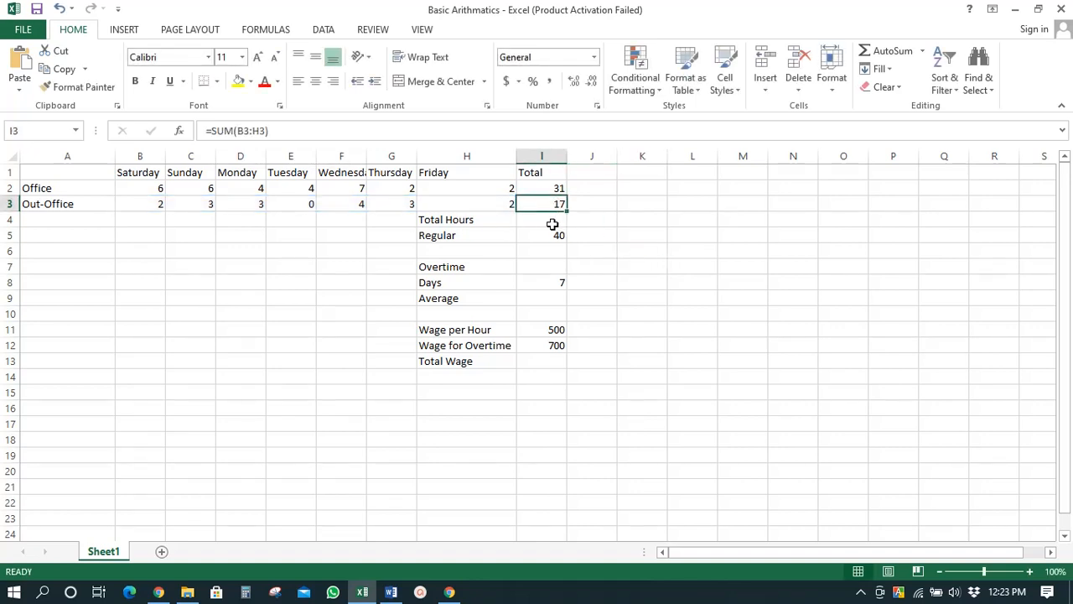
Step: Review the Total Hours label and its result cell against the Office and Out-Office totals in I2:I3
{"action": "left_click", "coordinate": [545, 219]}
{"action": "left_click", "coordinate": [432, 219]}
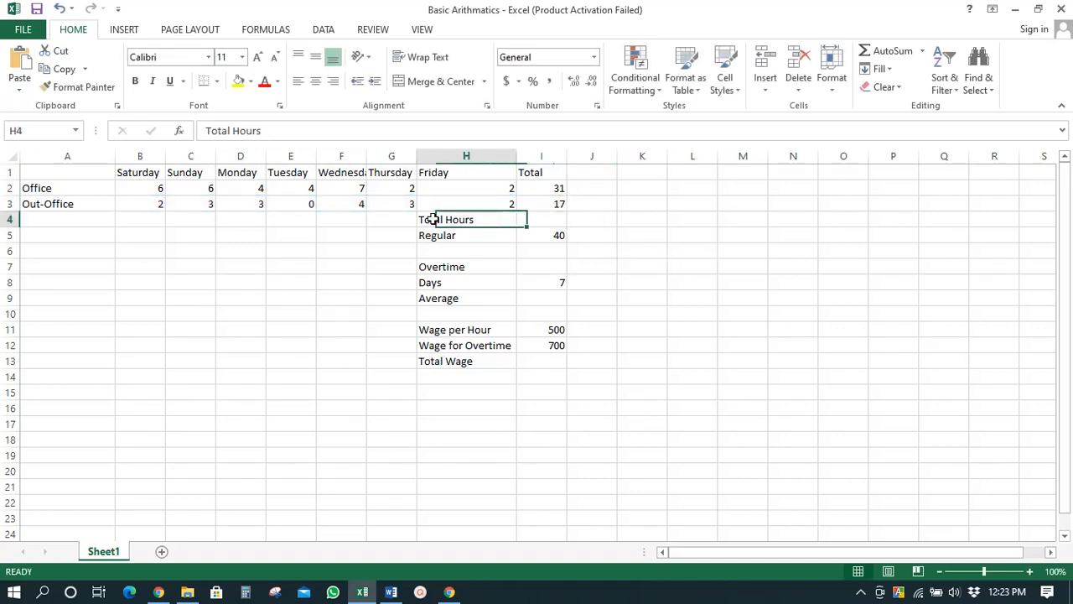
{"action": "left_click", "coordinate": [540, 217]}
{"action": "left_click_drag", "start_coordinate": [539, 187], "coordinate": [541, 203]}
{"action": "left_click", "coordinate": [63, 188]}
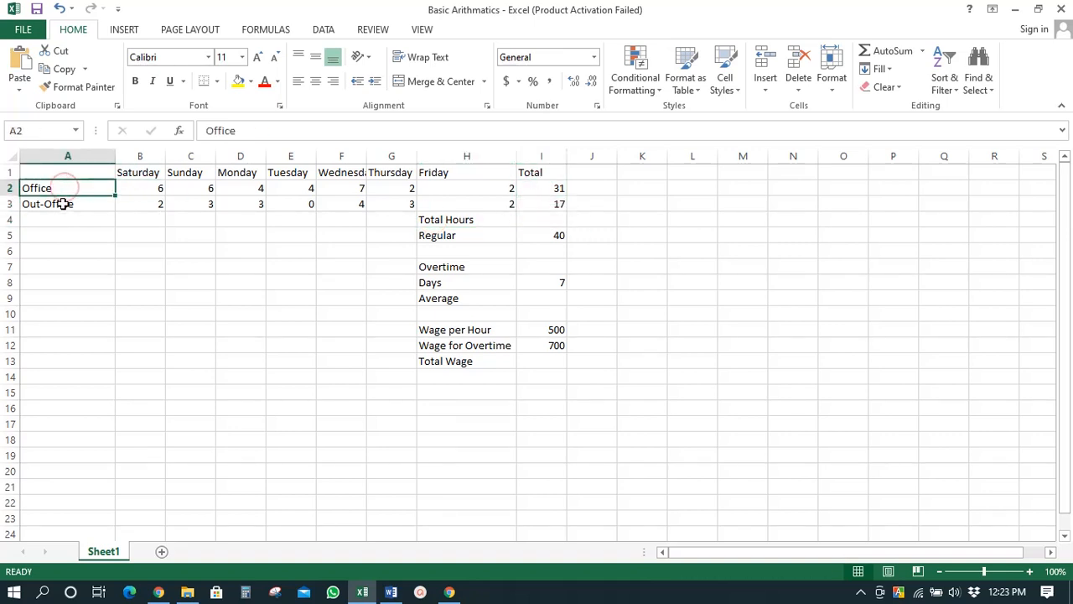
{"action": "left_click", "coordinate": [63, 204]}
{"action": "left_click_drag", "start_coordinate": [558, 189], "coordinate": [557, 206]}
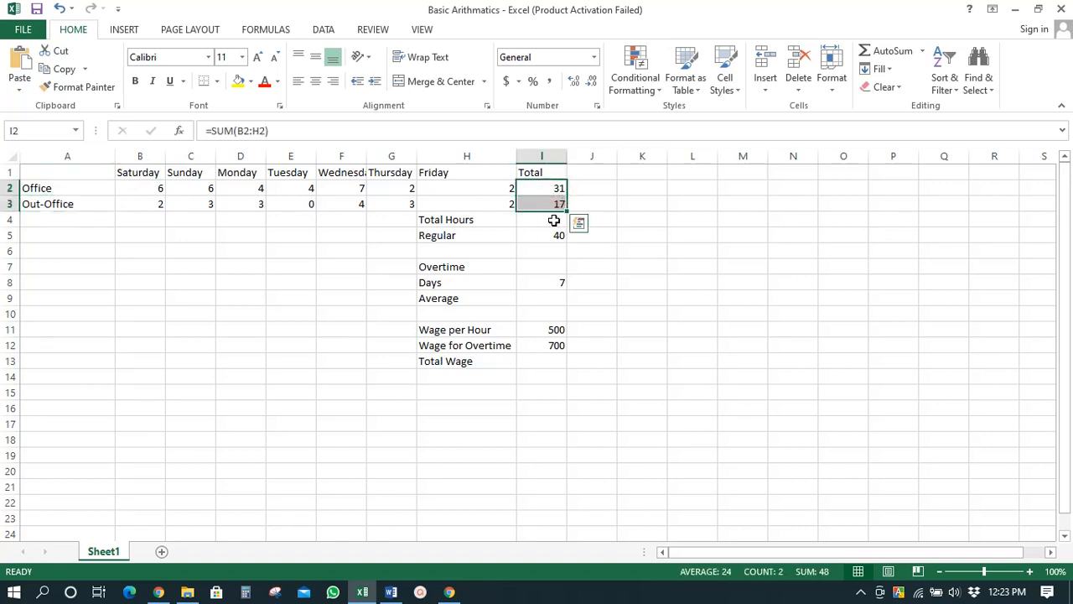
Step: Calculate Total Hours in cell I4 with the formula =I2+I3
{"action": "left_click", "coordinate": [554, 219]}
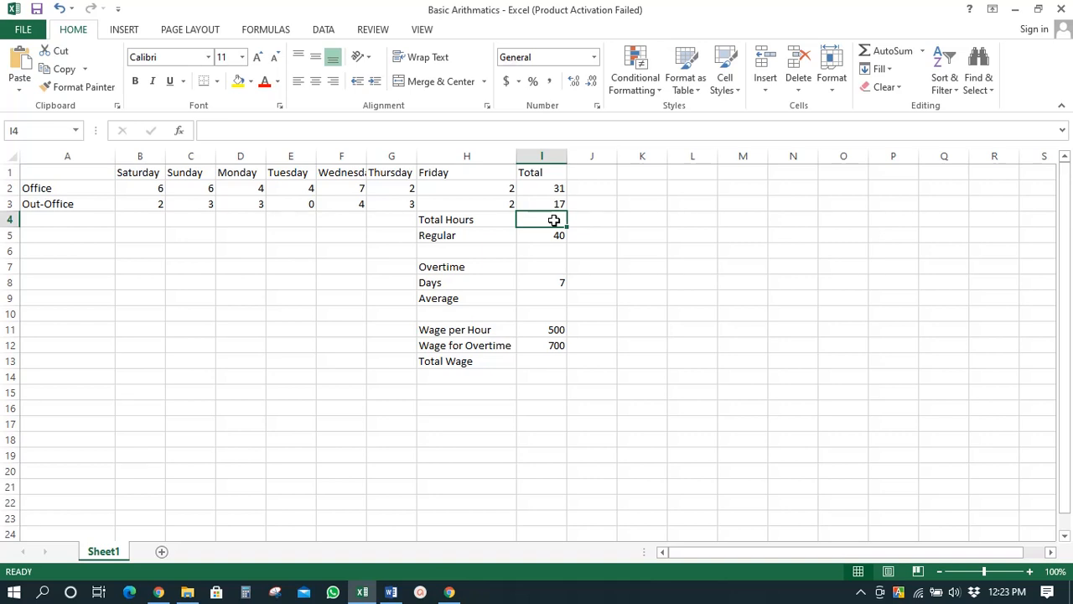
{"action": "type", "text": "="}
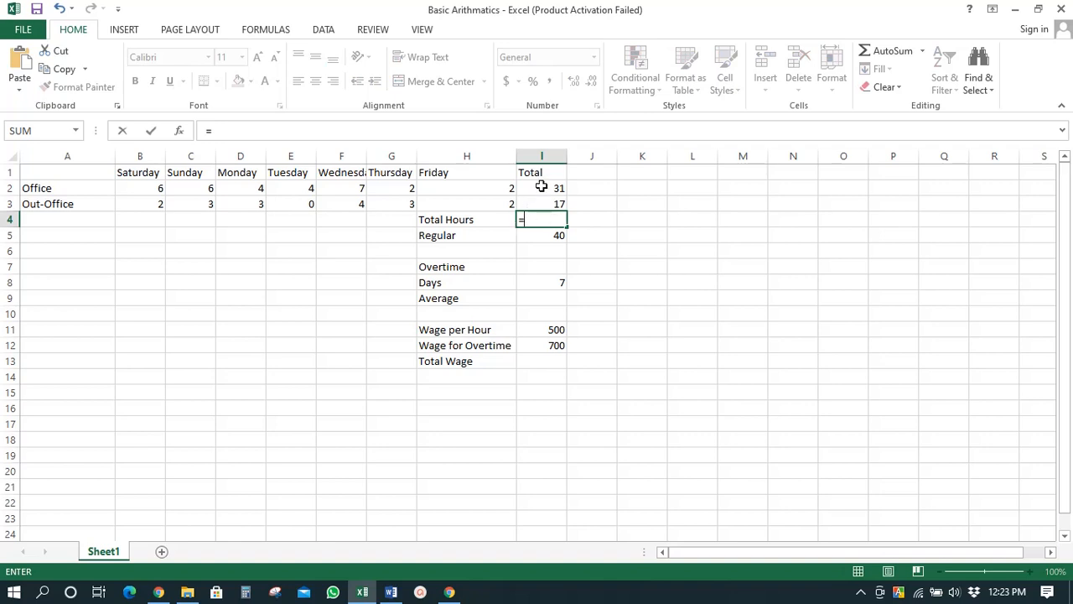
{"action": "left_click", "coordinate": [541, 186]}
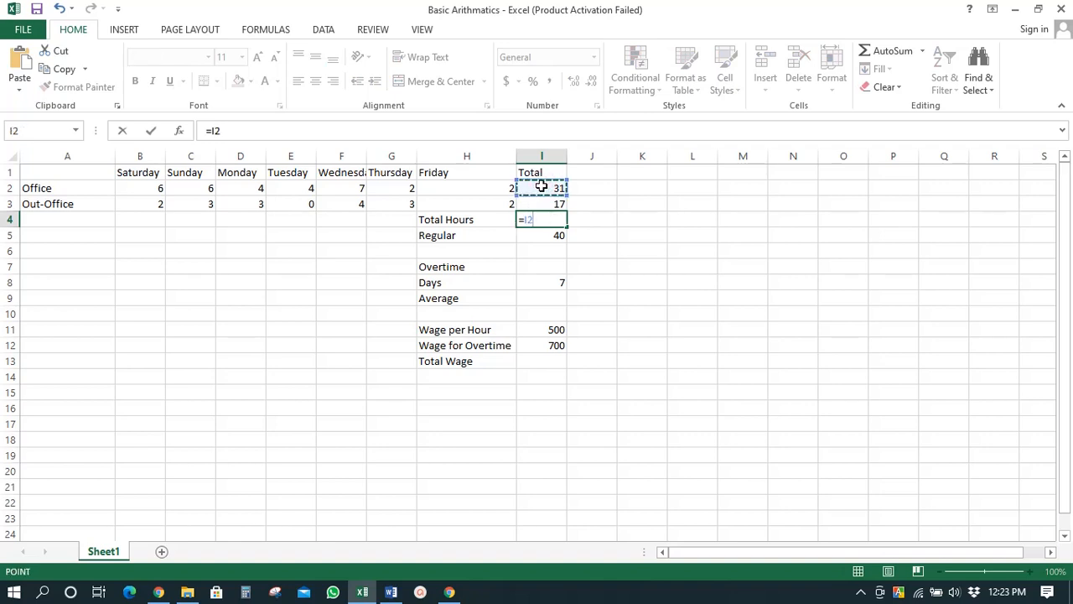
{"action": "type", "text": "+"}
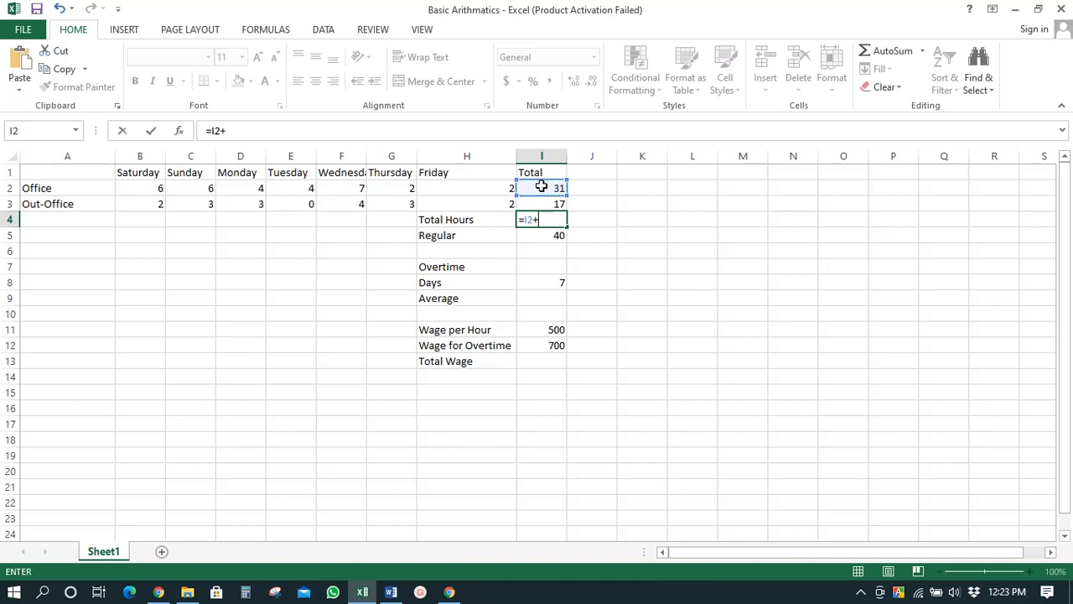
{"action": "left_click", "coordinate": [542, 203]}
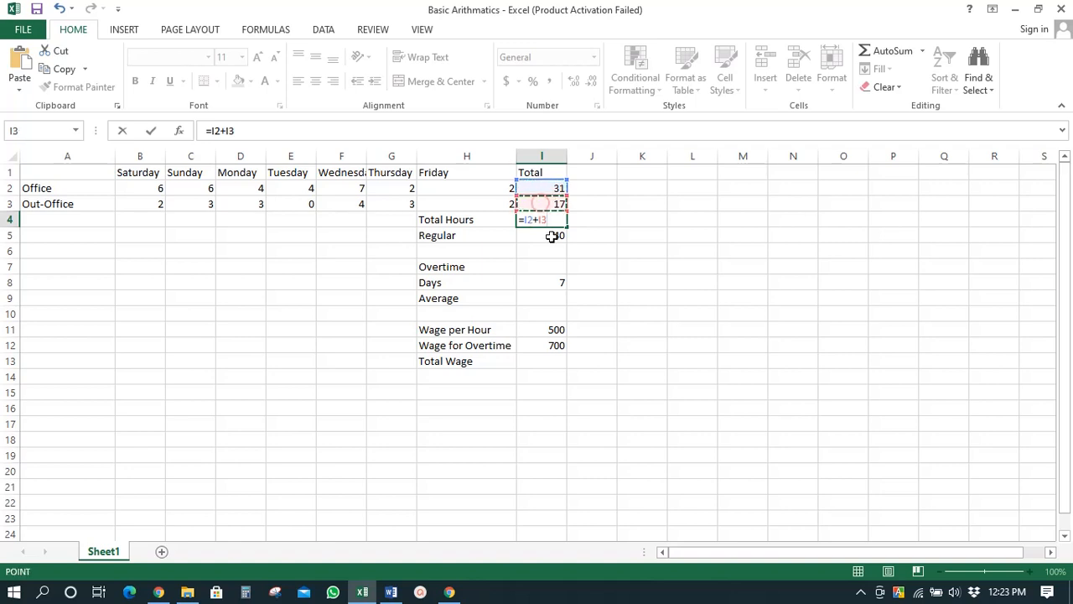
{"action": "key", "text": "Return"}
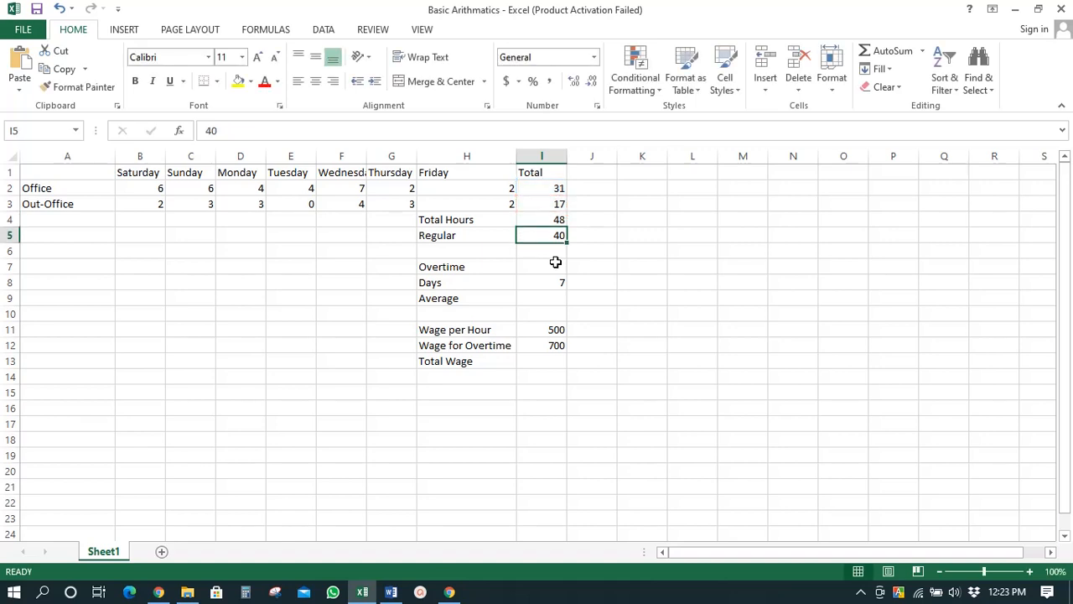
Step: Inspect the Total Hours formula in cell I4 and the cells it references
{"action": "left_click", "coordinate": [537, 217]}
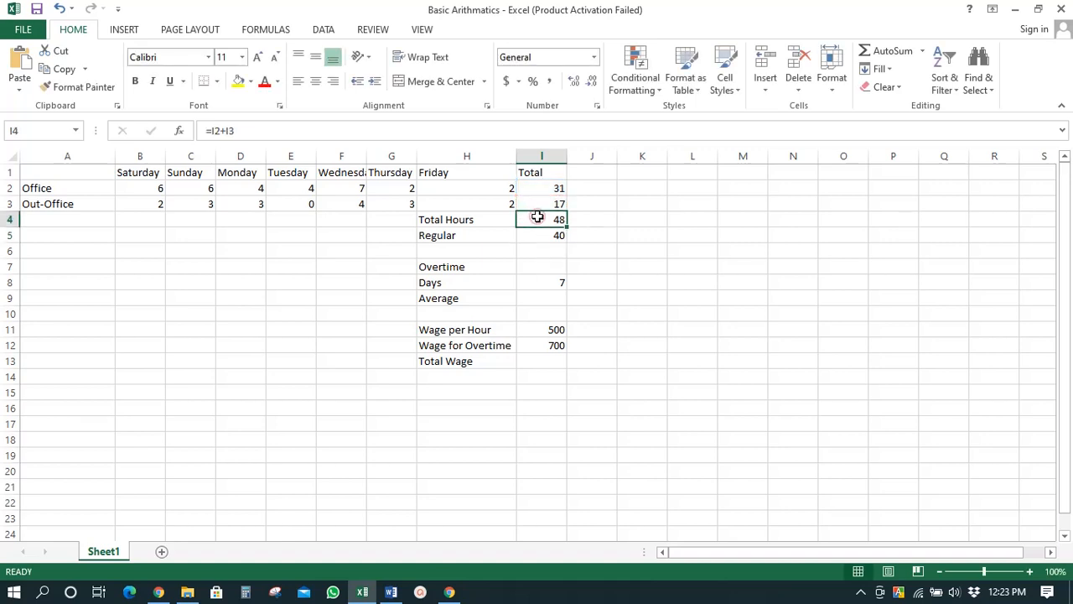
{"action": "left_click", "coordinate": [229, 130]}
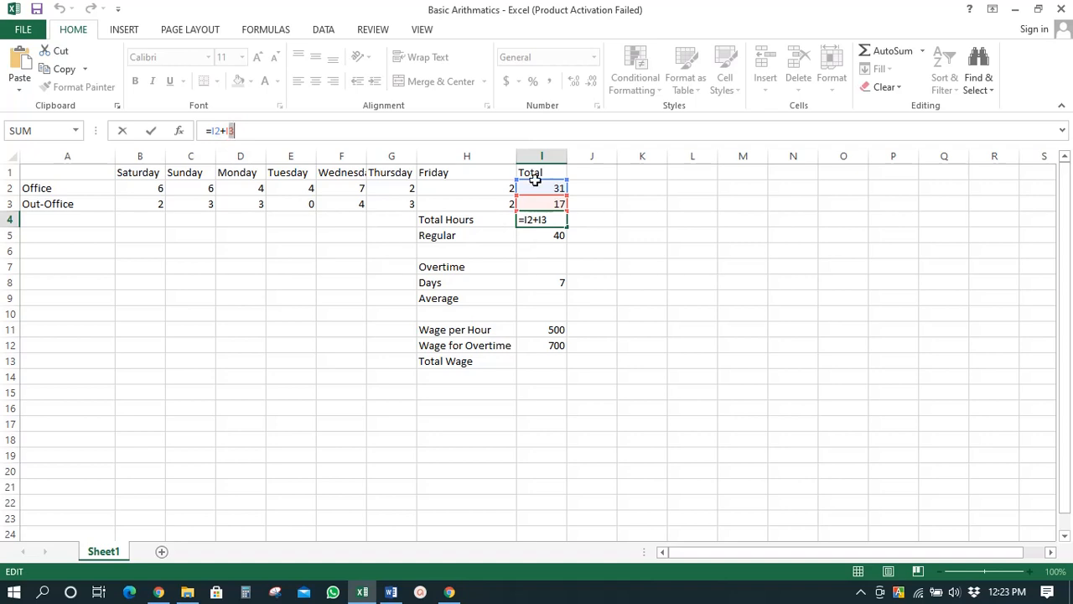
{"action": "left_click", "coordinate": [546, 252]}
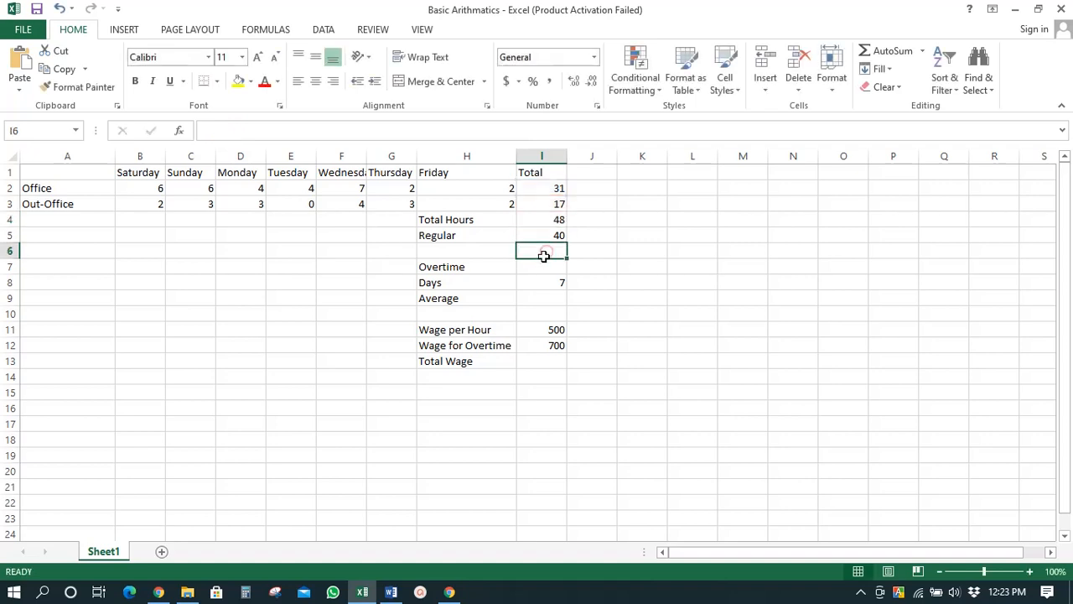
Step: Examine the Overtime row together with the Total Hours and Regular values in cells I4 and I5
{"action": "left_click", "coordinate": [545, 267]}
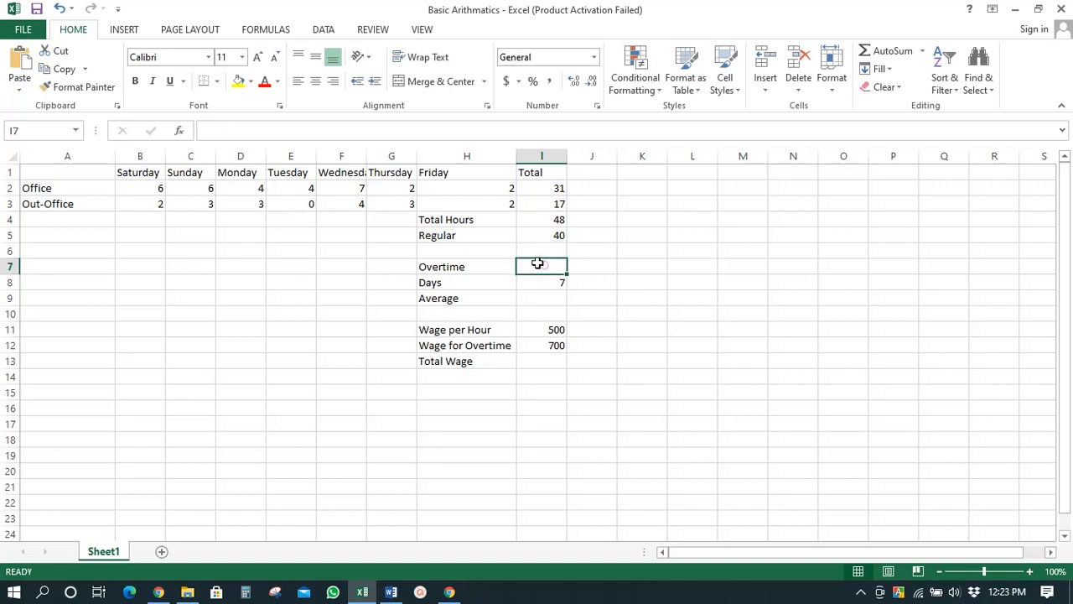
{"action": "left_click", "coordinate": [453, 265]}
{"action": "left_click", "coordinate": [542, 218]}
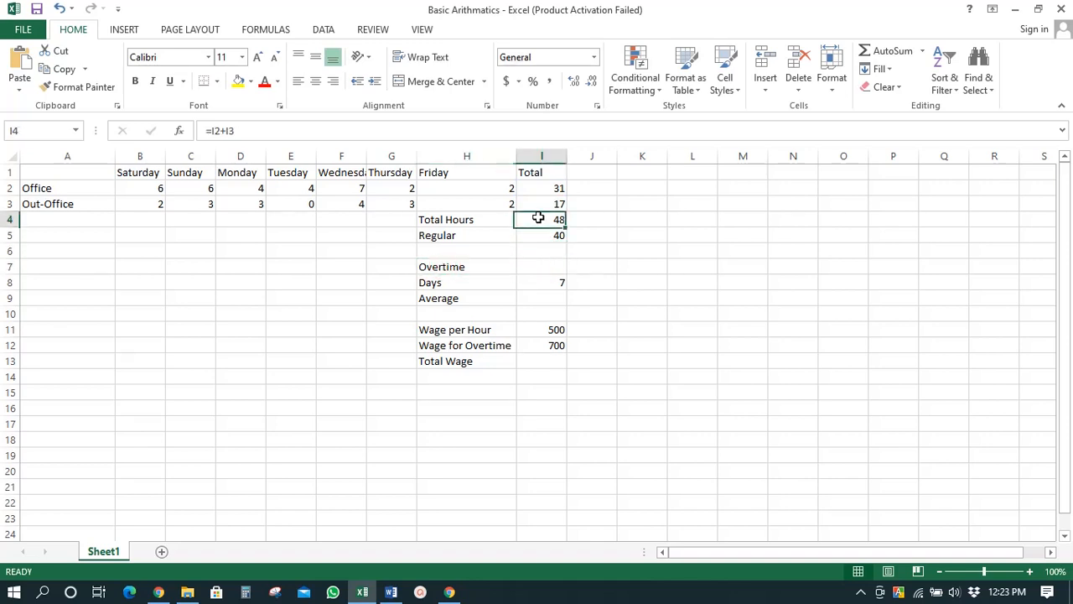
{"action": "left_click", "coordinate": [442, 238]}
{"action": "left_click", "coordinate": [551, 235]}
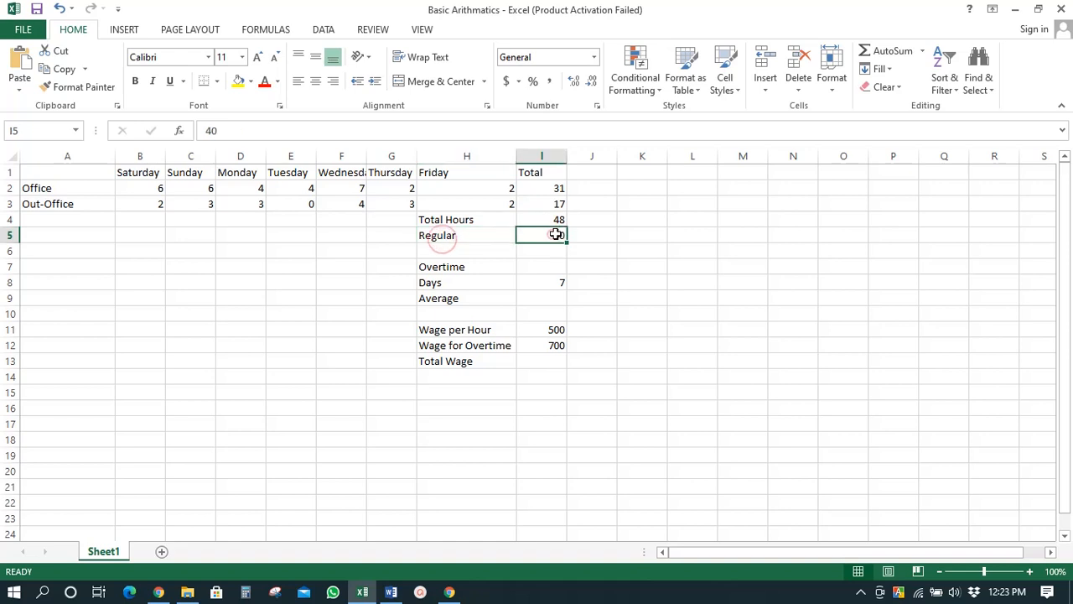
{"action": "left_click", "coordinate": [553, 218]}
{"action": "left_click", "coordinate": [545, 236]}
{"action": "left_click", "coordinate": [553, 238]}
{"action": "left_click", "coordinate": [557, 219]}
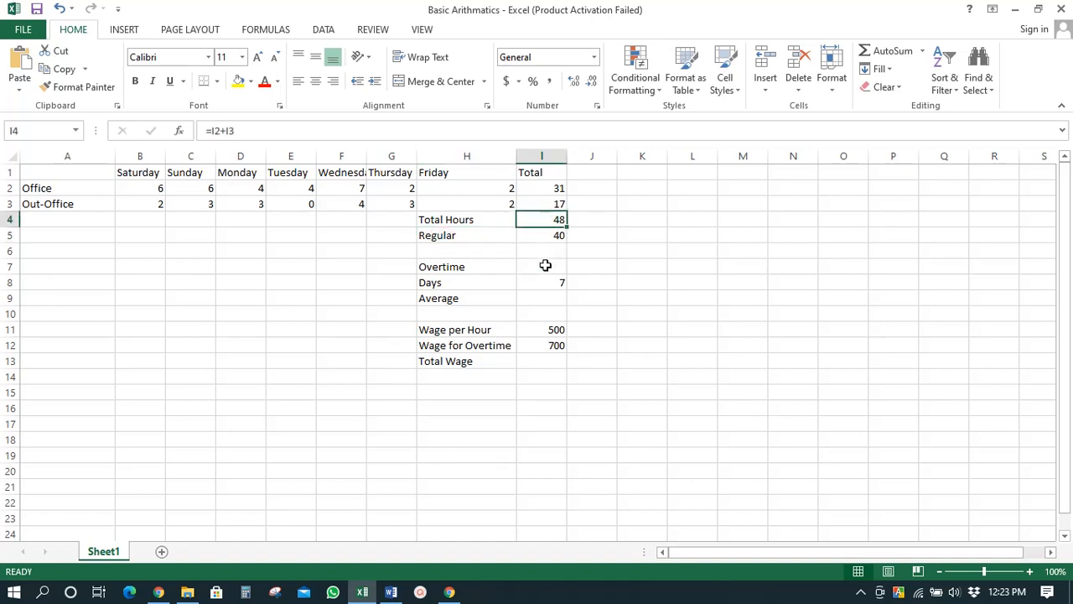
Step: Calculate Overtime in cell I7 by subtracting Regular from Total Hours with the formula =I4-I5
{"action": "left_click", "coordinate": [545, 265]}
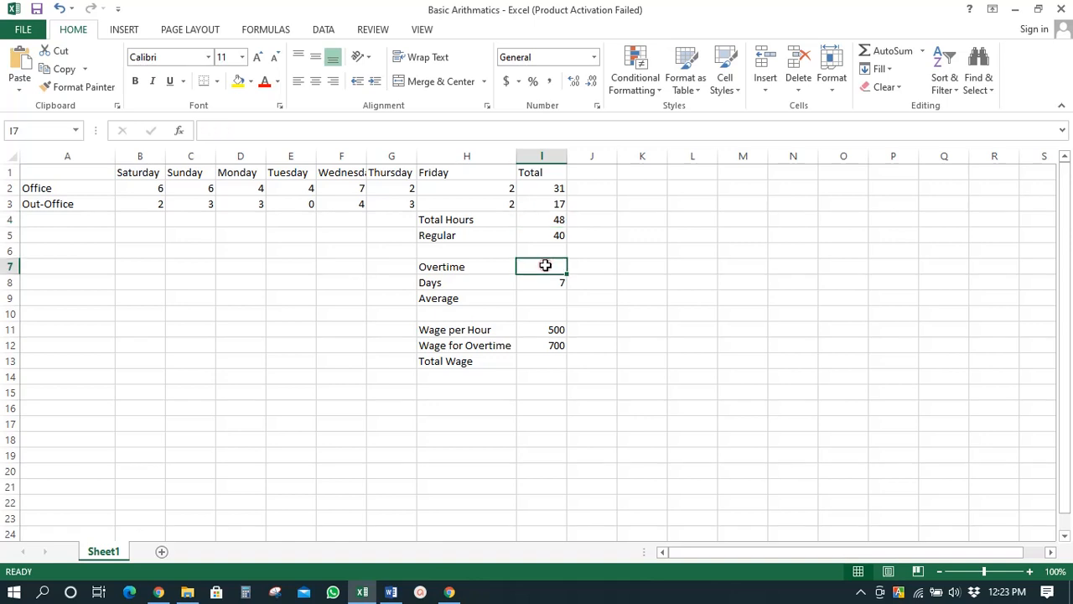
{"action": "type", "text": "="}
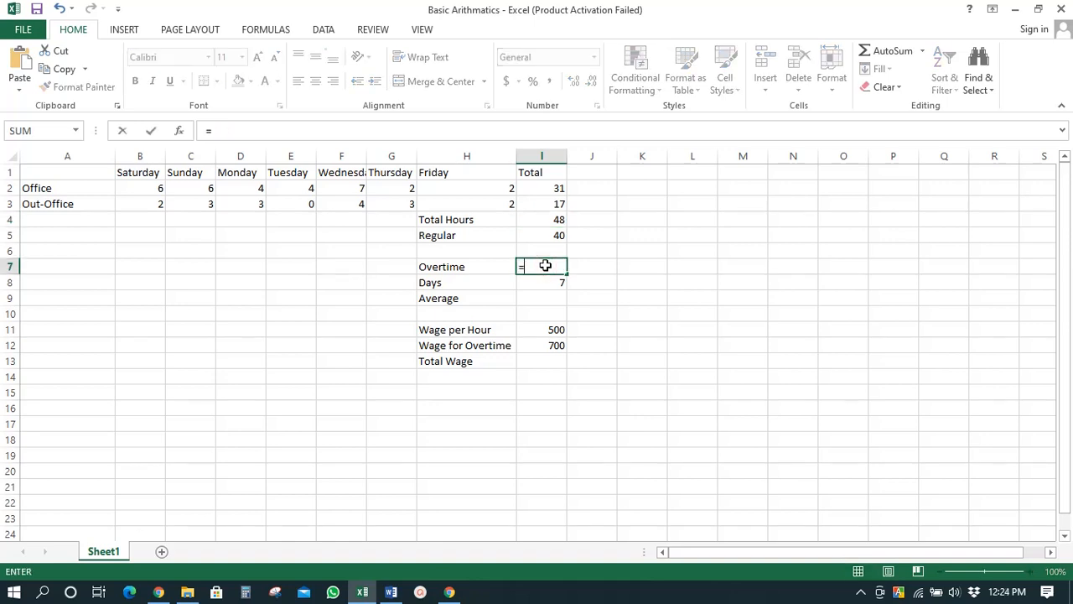
{"action": "left_click", "coordinate": [554, 220]}
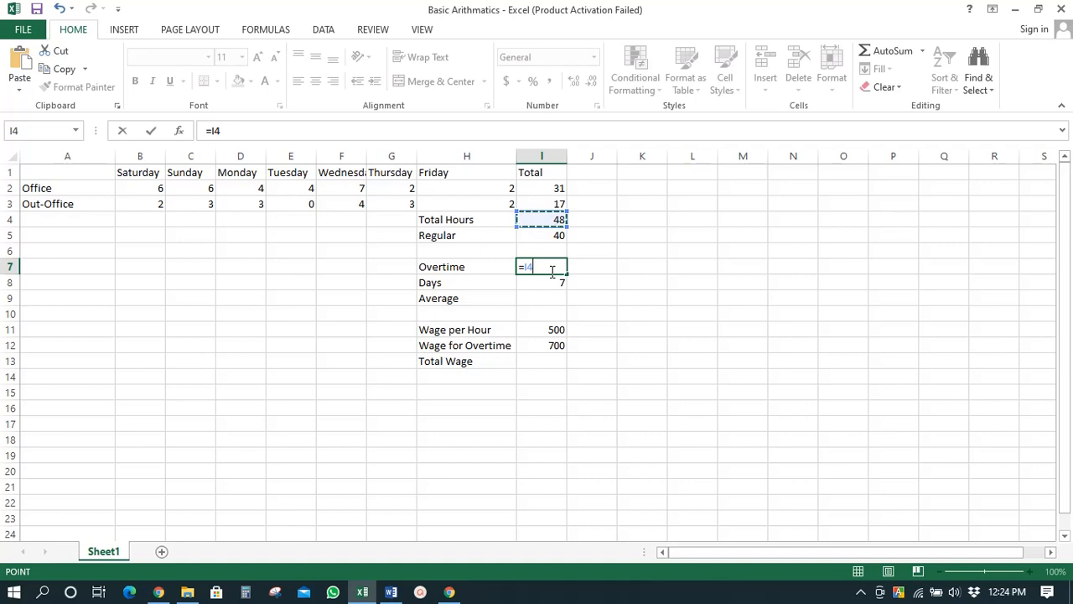
{"action": "type", "text": "_"}
{"action": "key", "text": "BackSpace"}
{"action": "left_click", "coordinate": [536, 235]}
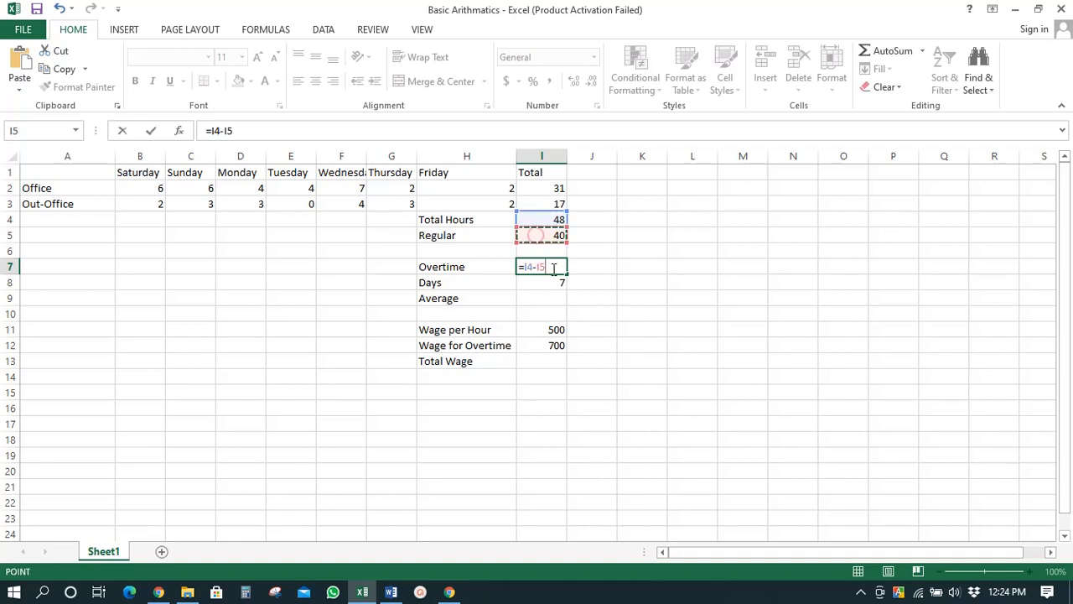
{"action": "key", "text": "Return"}
Step: Inspect the Overtime formula in cell I7 and the cells it references
{"action": "left_click", "coordinate": [558, 266]}
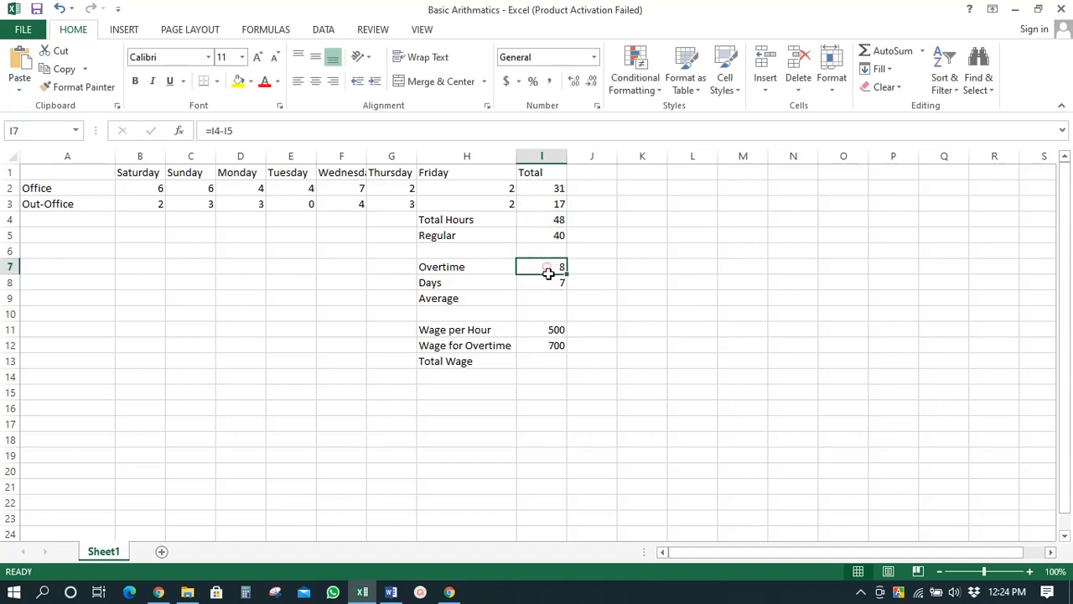
{"action": "left_click", "coordinate": [220, 130]}
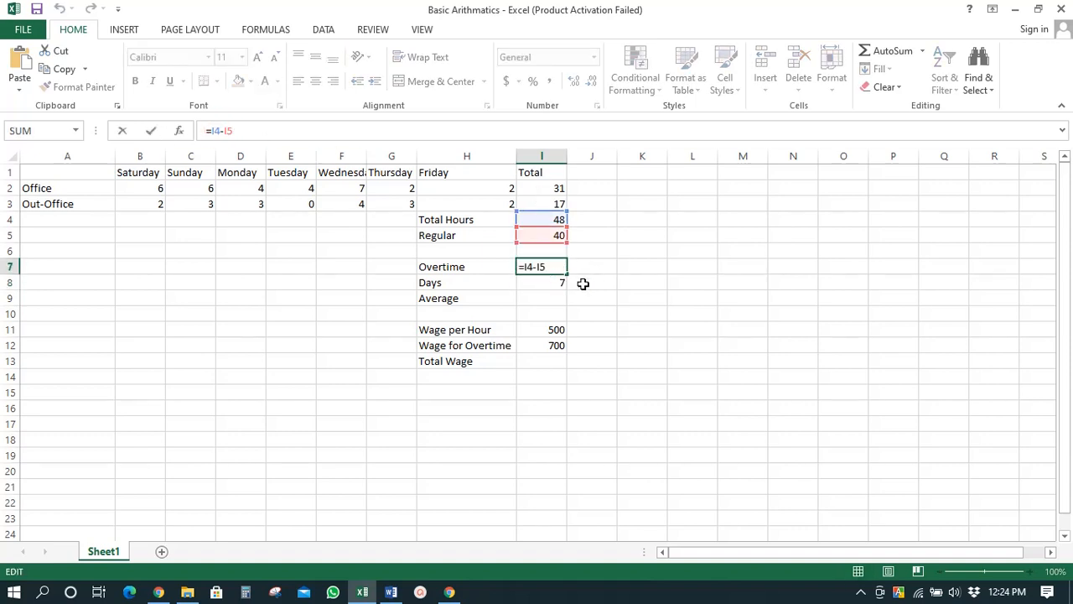
{"action": "key", "text": "Return"}
{"action": "left_click", "coordinate": [555, 267]}
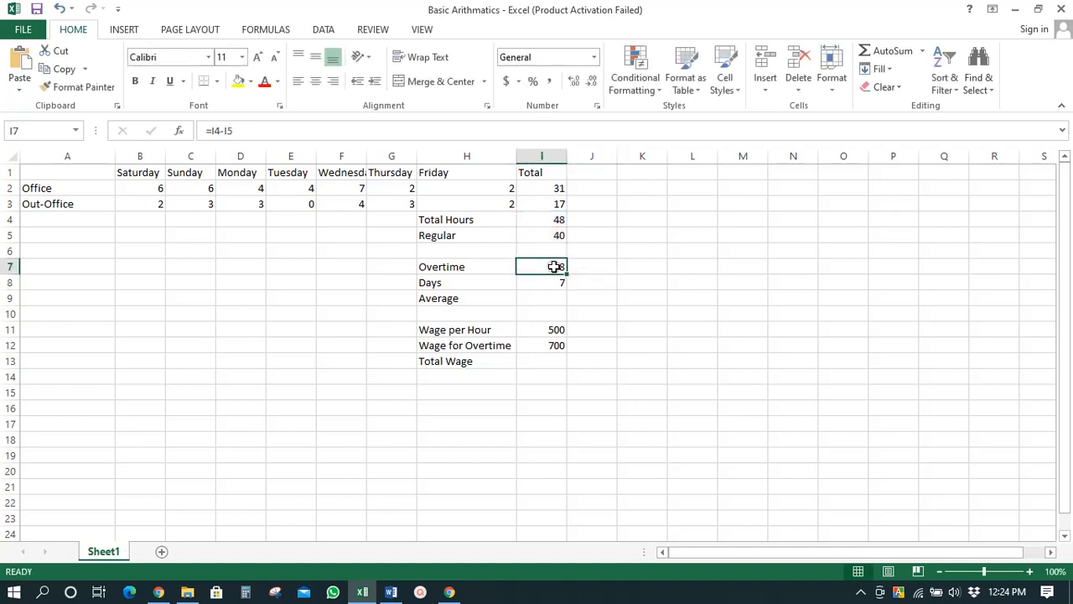
{"action": "left_click", "coordinate": [539, 219]}
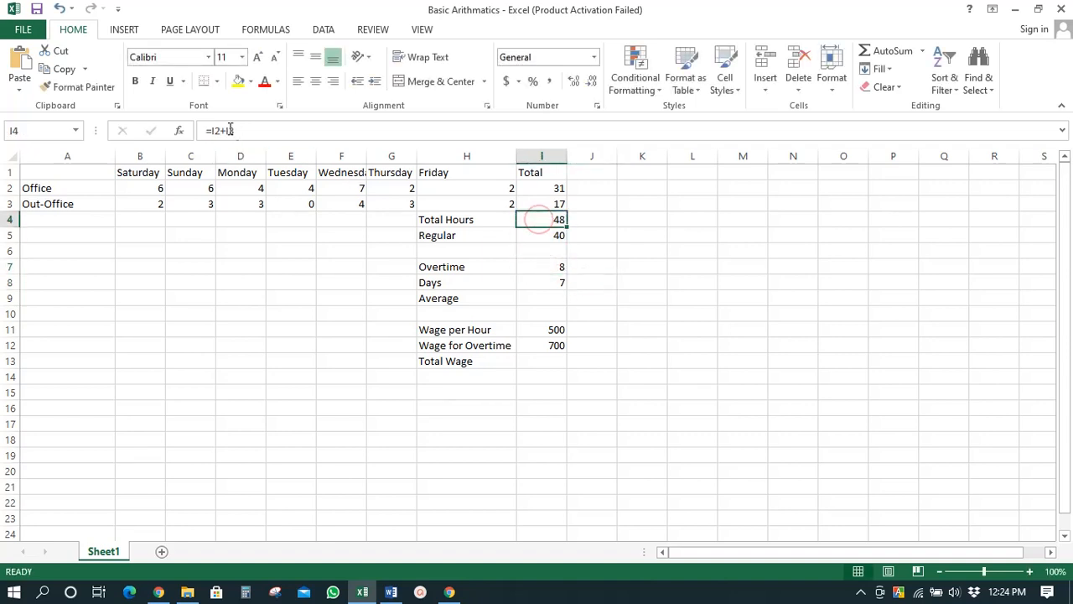
{"action": "double_click", "coordinate": [539, 219]}
{"action": "left_click", "coordinate": [546, 266]}
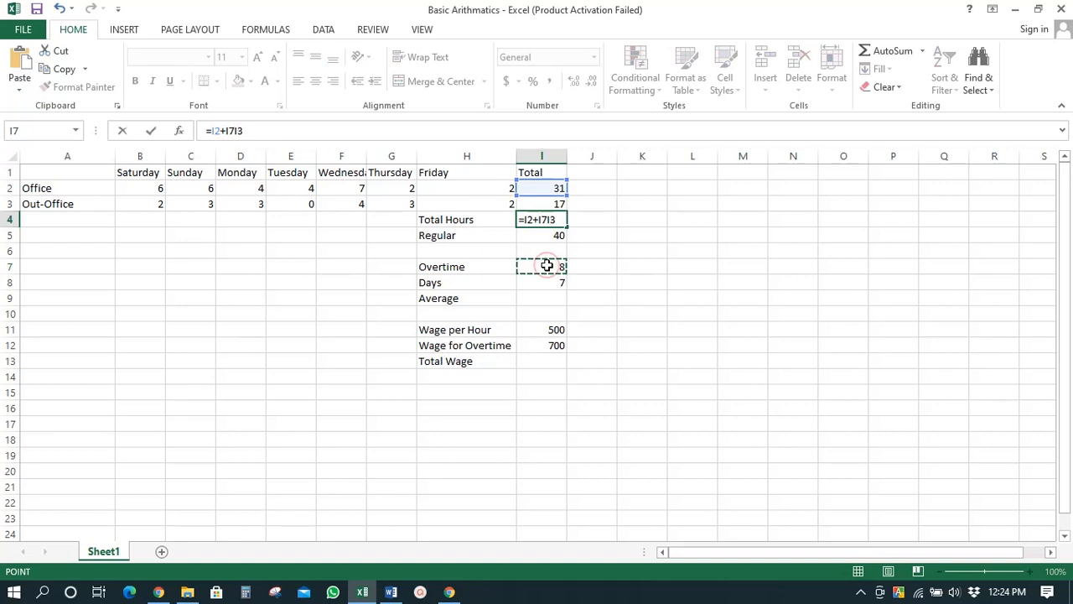
{"action": "key", "text": "BackSpace"}
{"action": "key", "text": "BackSpace"}
{"action": "key", "text": "Return"}
Step: Recheck how the formula in I7 refers to the Total Hours and Regular cells
{"action": "left_click", "coordinate": [546, 266]}
{"action": "left_click", "coordinate": [201, 130]}
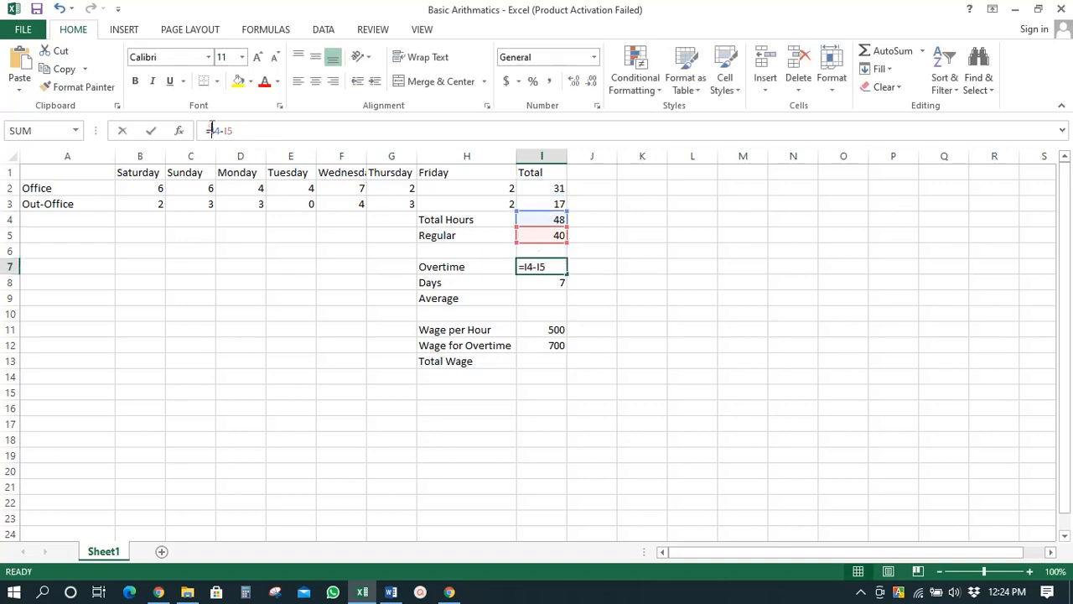
{"action": "key", "text": "Return"}
{"action": "key", "text": "Return"}
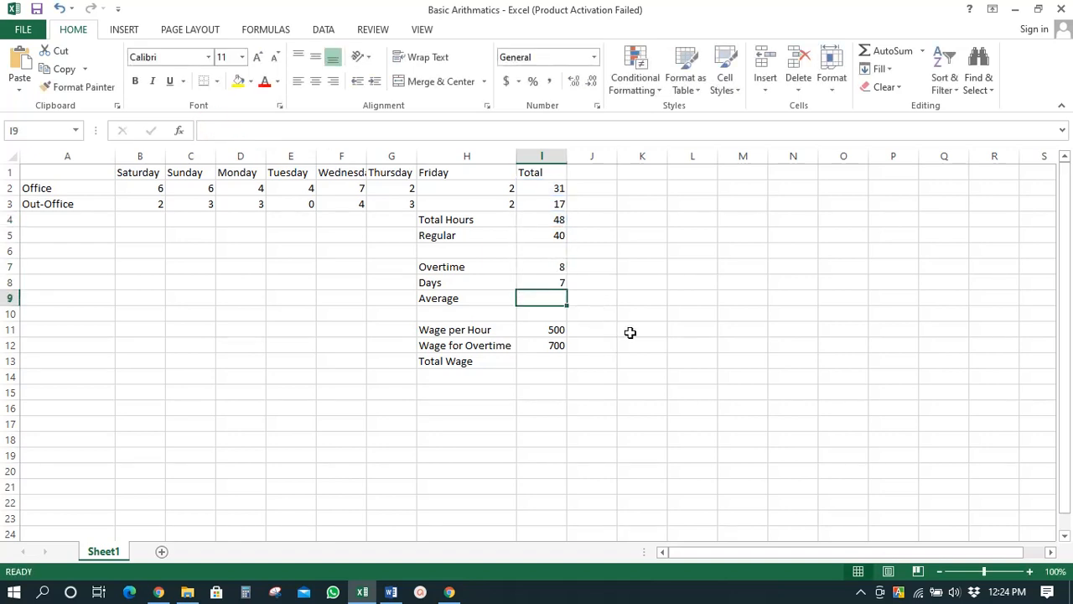
Step: Calculate Average in cell I9 by dividing Total Hours by Days with the formula =I4/I8
{"action": "left_click", "coordinate": [474, 299]}
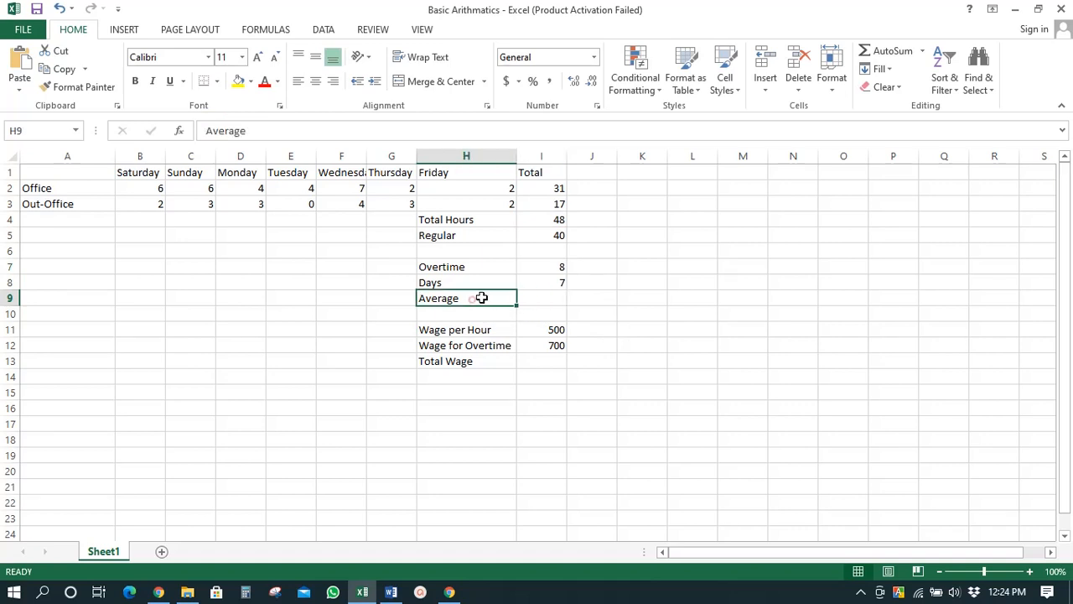
{"action": "left_click", "coordinate": [554, 298]}
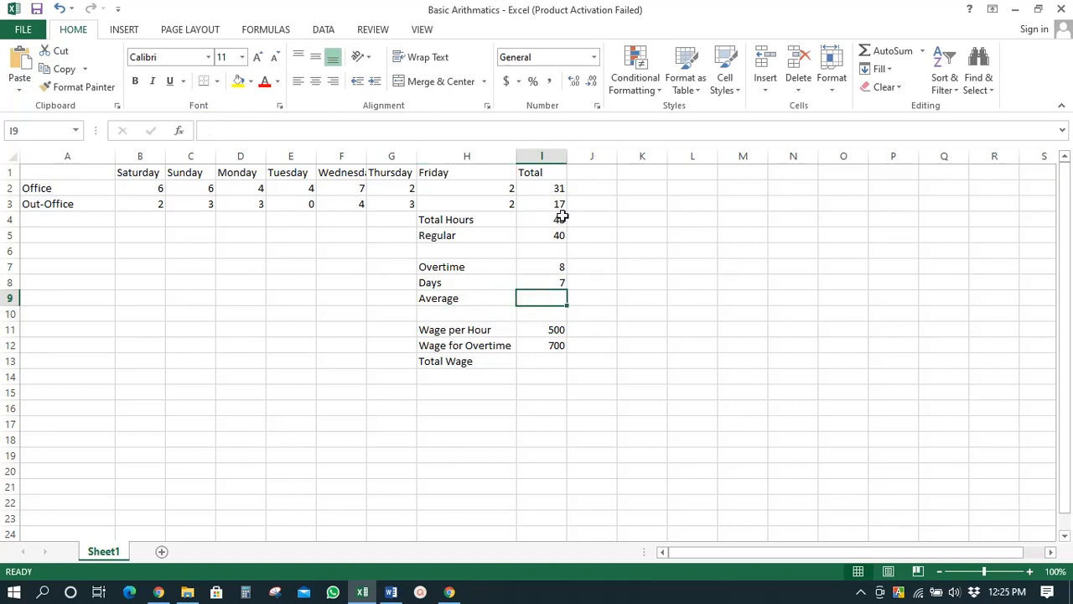
{"action": "left_click", "coordinate": [550, 218]}
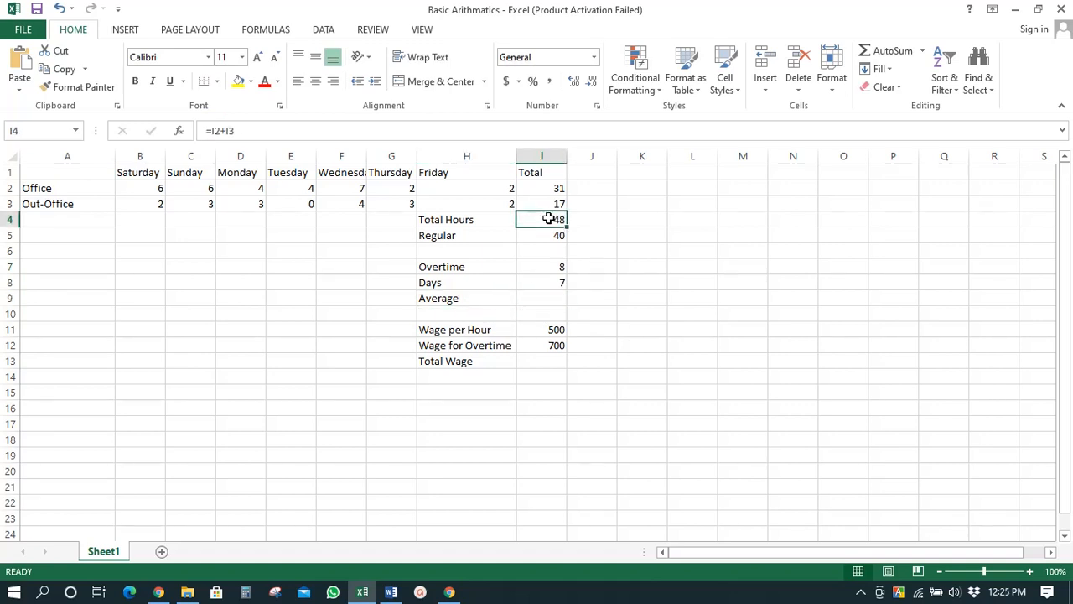
{"action": "left_click", "coordinate": [552, 281]}
{"action": "left_click", "coordinate": [553, 296]}
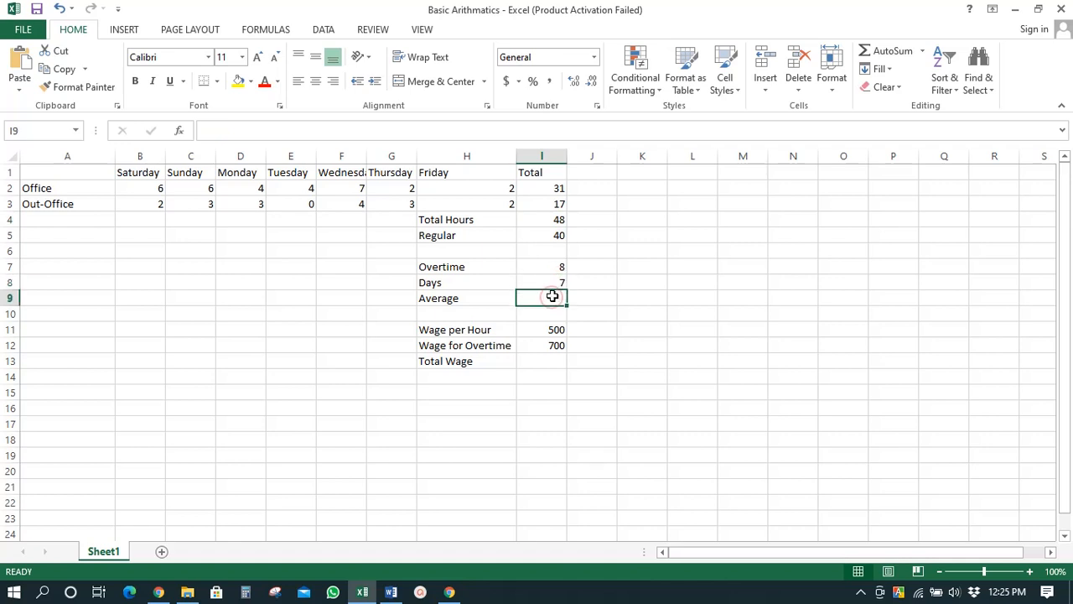
{"action": "type", "text": "="}
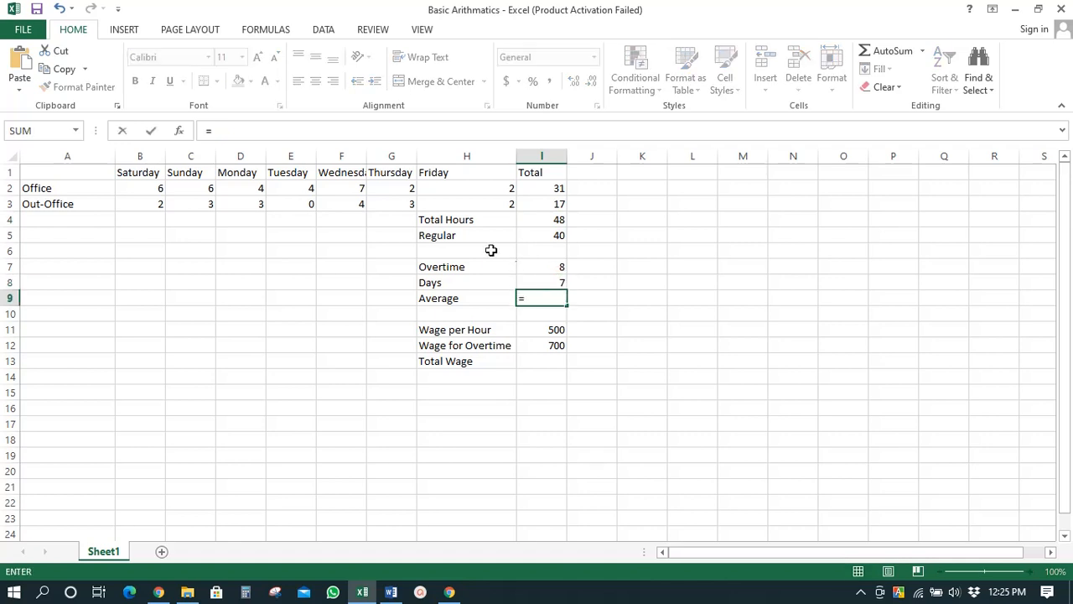
{"action": "left_click", "coordinate": [541, 218]}
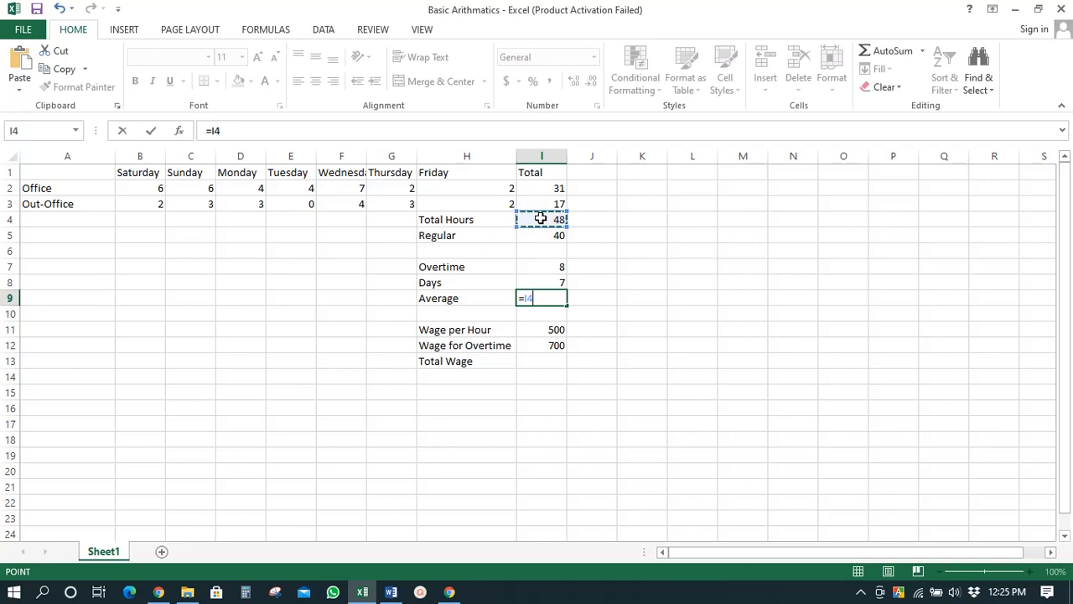
{"action": "type", "text": "/"}
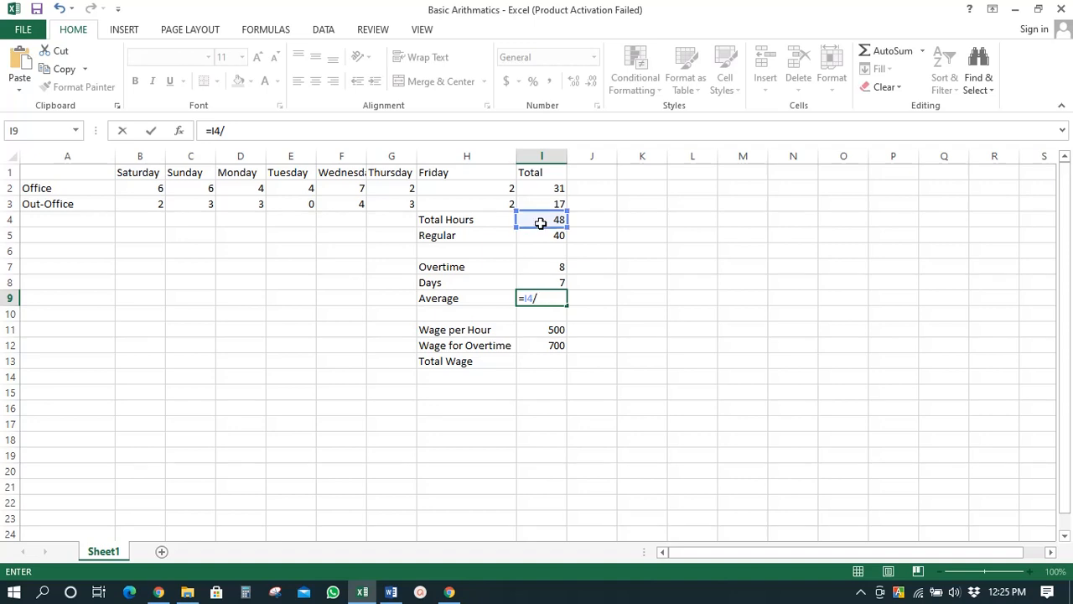
{"action": "left_click", "coordinate": [556, 283]}
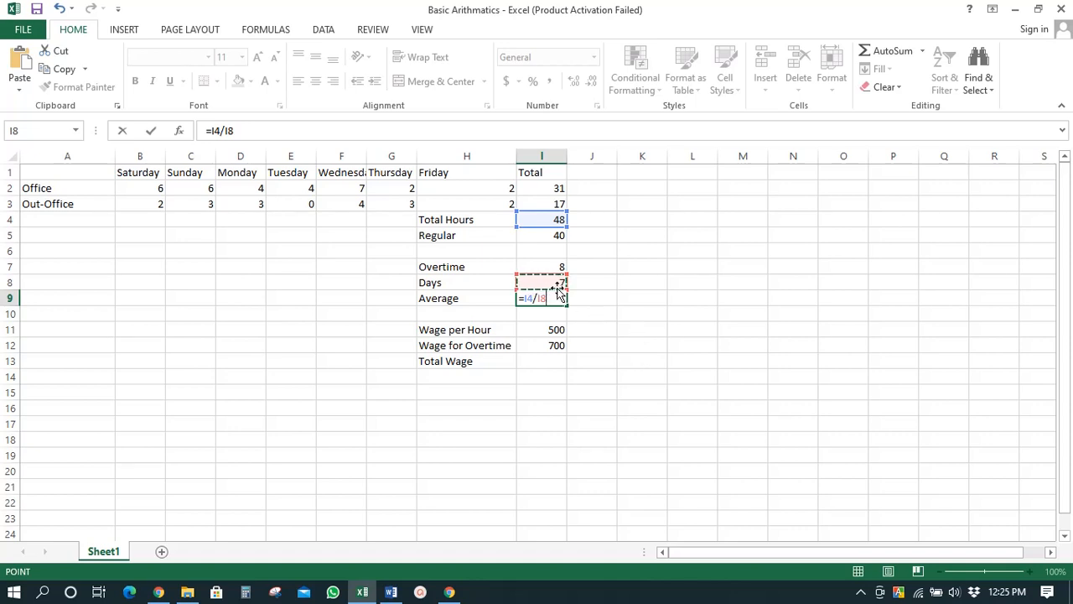
{"action": "key", "text": "Return"}
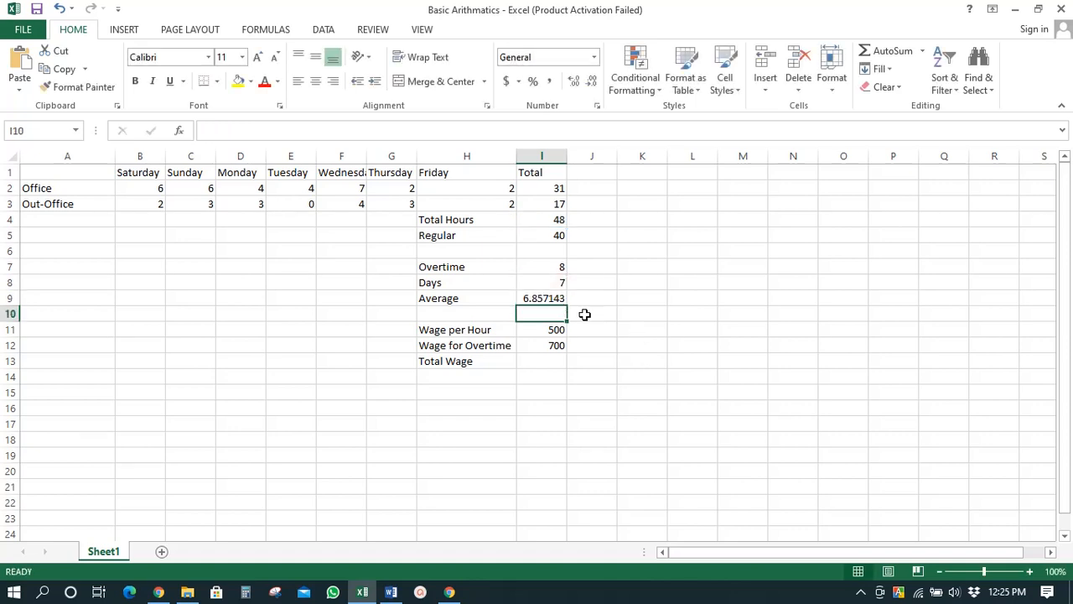
Step: Extend the Average label in cell H9 to read "Average hours/day"
{"action": "left_click", "coordinate": [554, 298]}
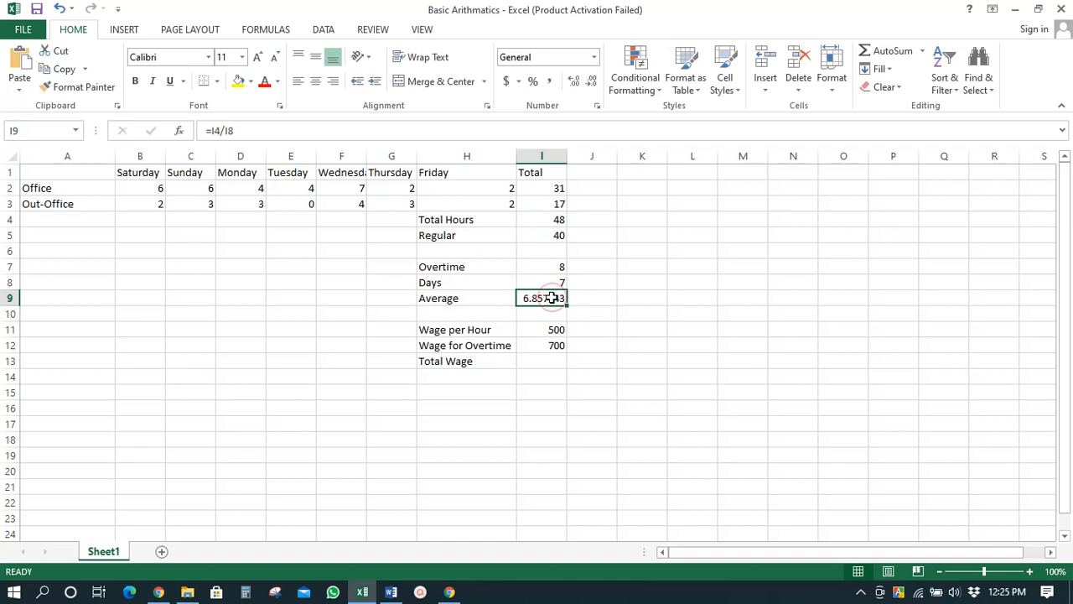
{"action": "double_click", "coordinate": [485, 296]}
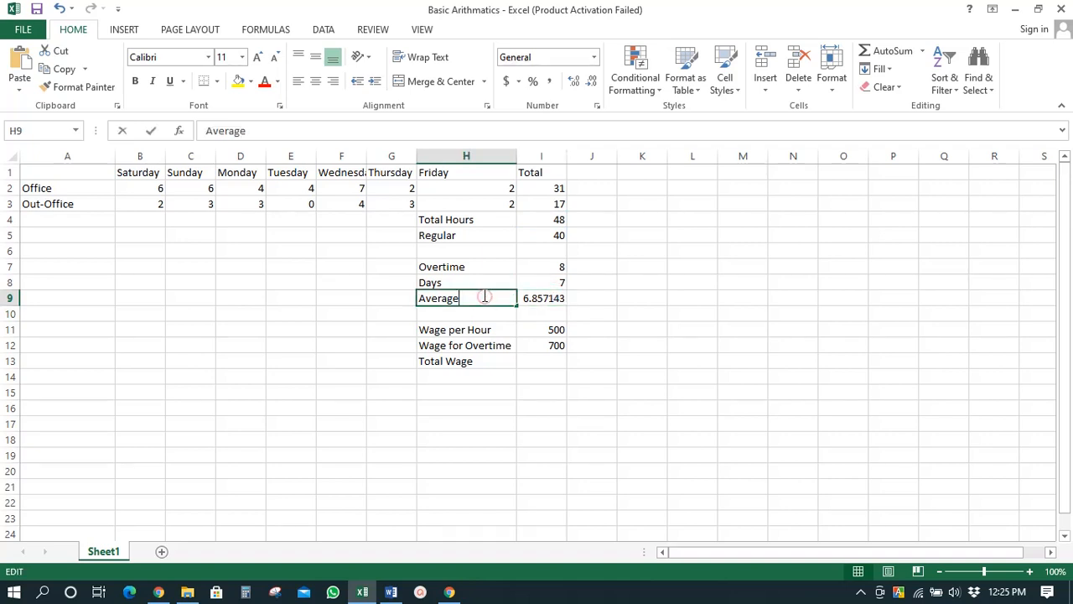
{"action": "type", "text": "hours/da"}
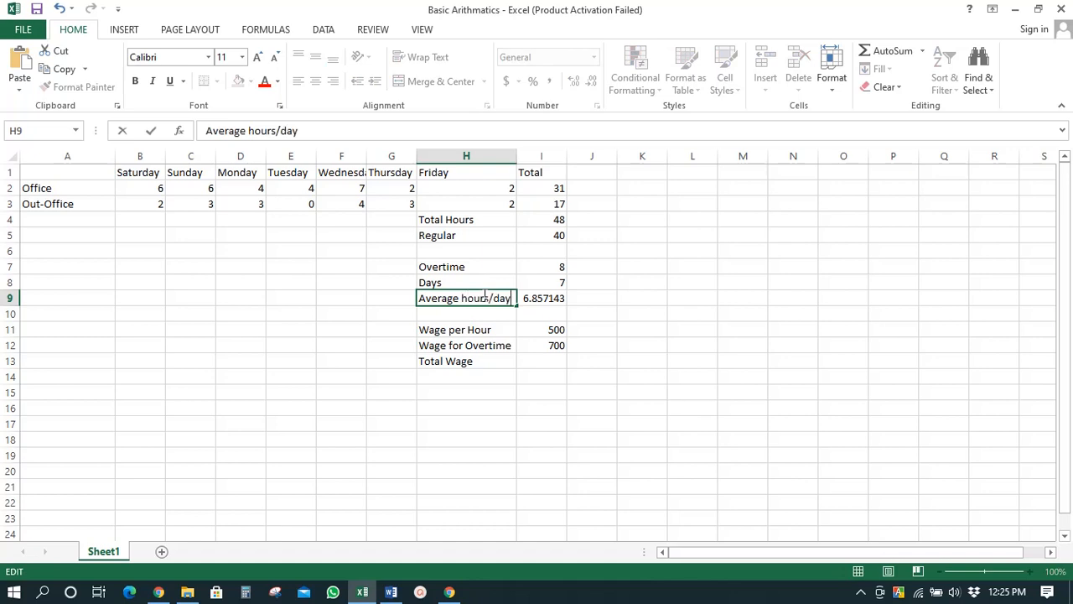
{"action": "type", "text": "y"}
{"action": "key", "text": "Return"}
Step: Review the average formula in cell I9 against the Total Hours entry in H4:I4
{"action": "left_click", "coordinate": [549, 298]}
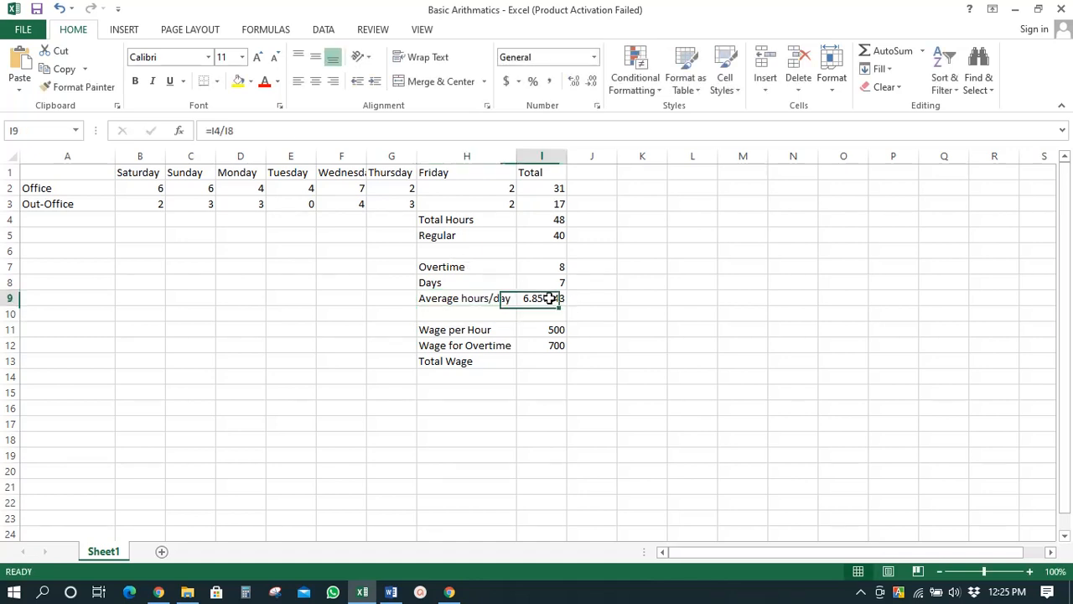
{"action": "left_click_drag", "start_coordinate": [470, 219], "coordinate": [556, 219]}
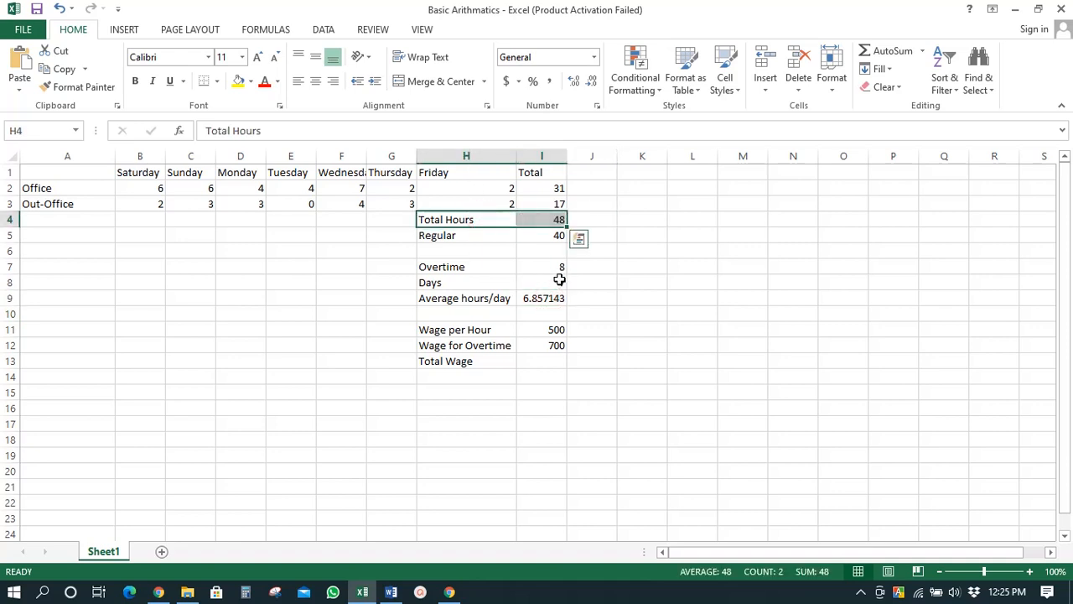
{"action": "left_click", "coordinate": [534, 298]}
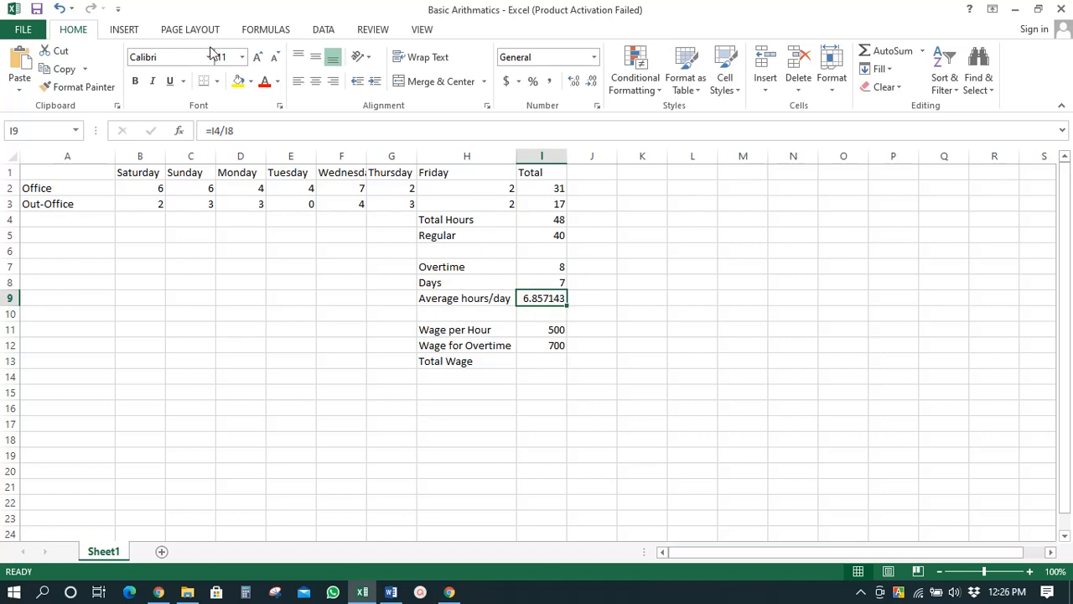
Step: Calculate Total Wage in cell I13 by multiplying Total Hours by Wage per Hour with the formula =I4*I11
{"action": "left_click", "coordinate": [550, 361]}
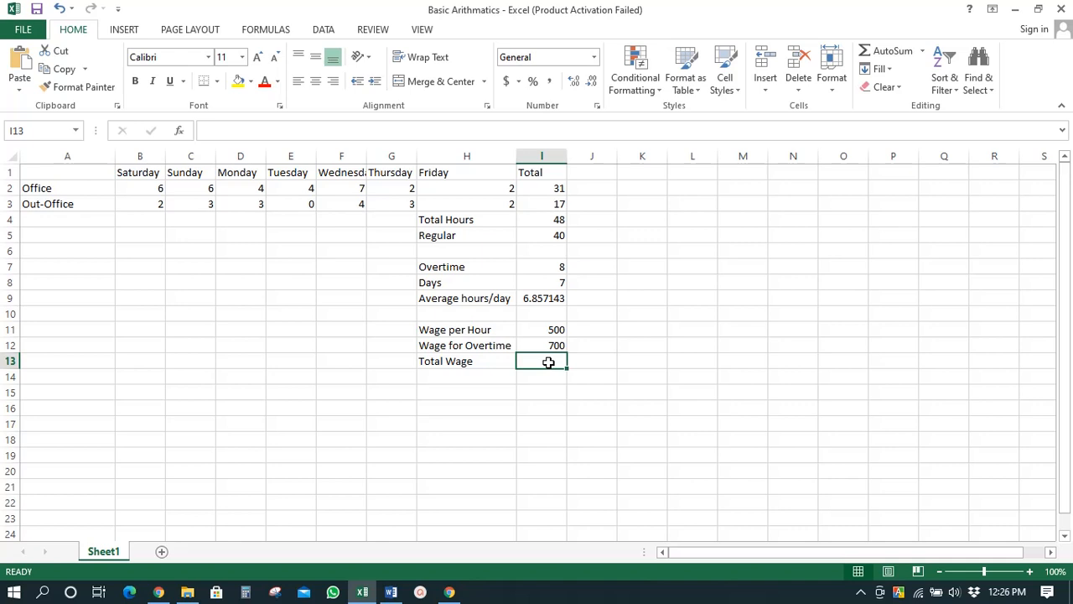
{"action": "type", "text": "="}
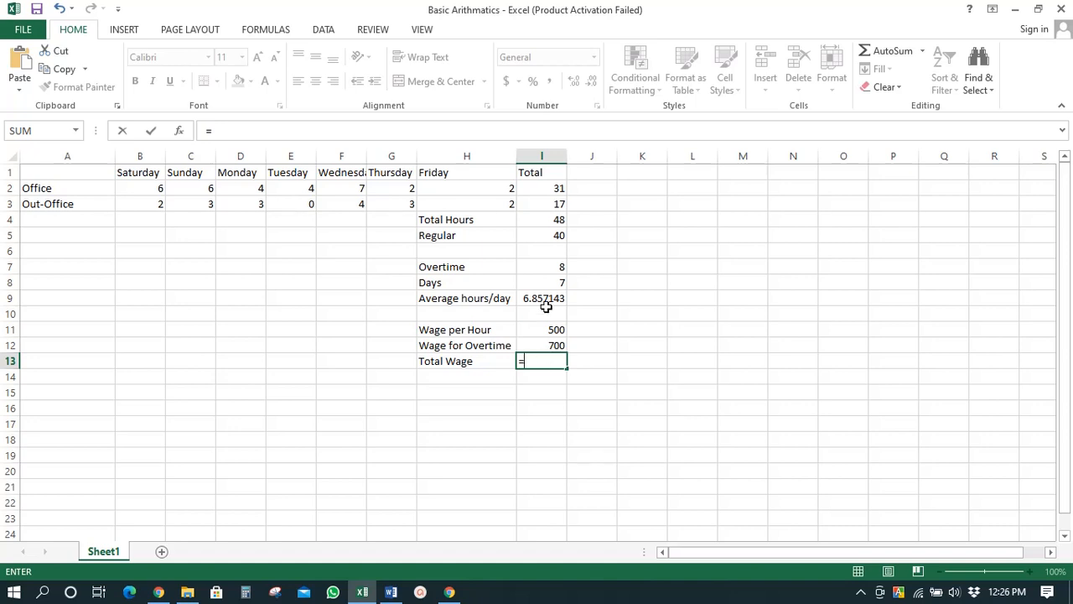
{"action": "left_click", "coordinate": [545, 219]}
{"action": "type", "text": "*"}
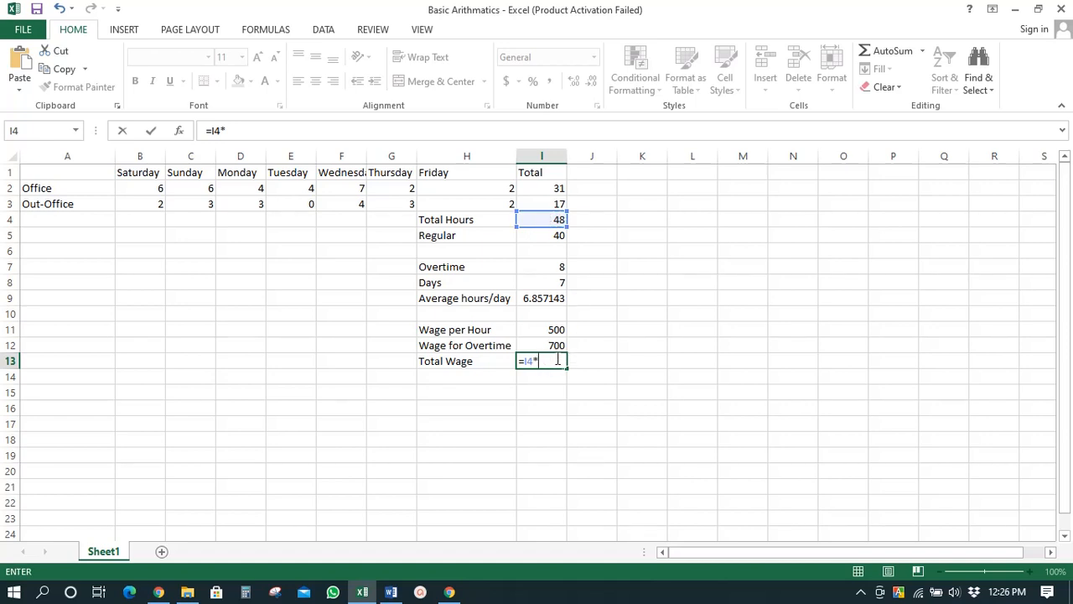
{"action": "left_click", "coordinate": [540, 328]}
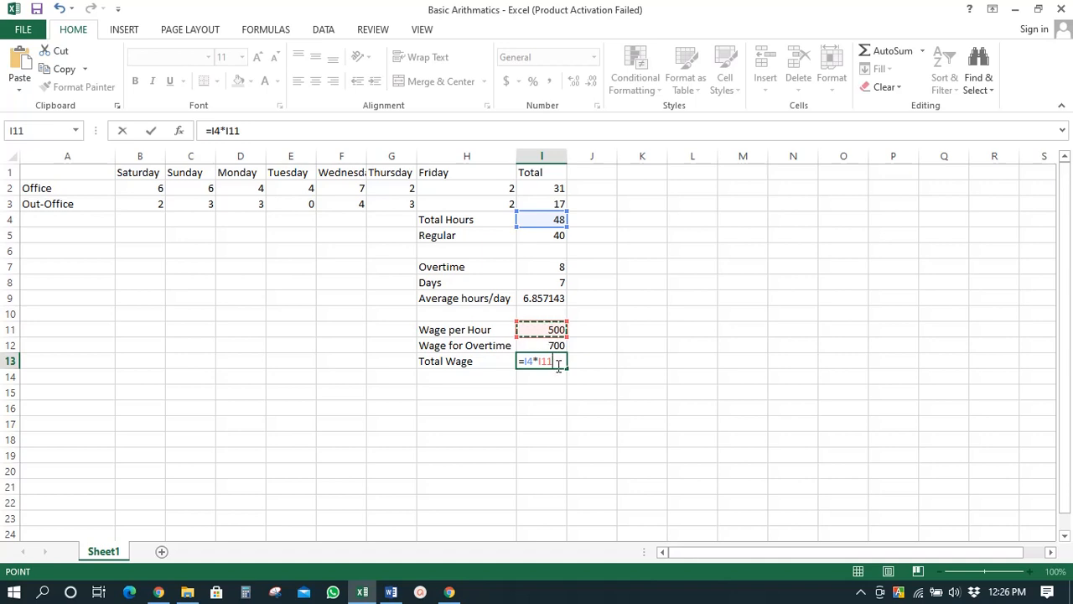
{"action": "key", "text": "Return"}
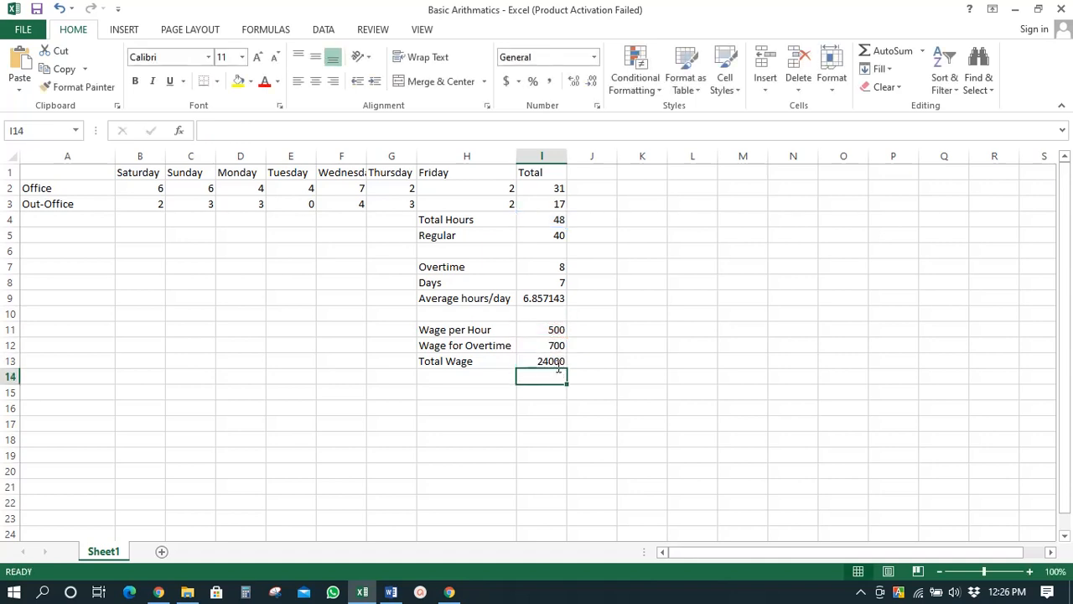
Step: Inspect the Total Wage formula in cell I13 and the cells it references
{"action": "left_click", "coordinate": [556, 362]}
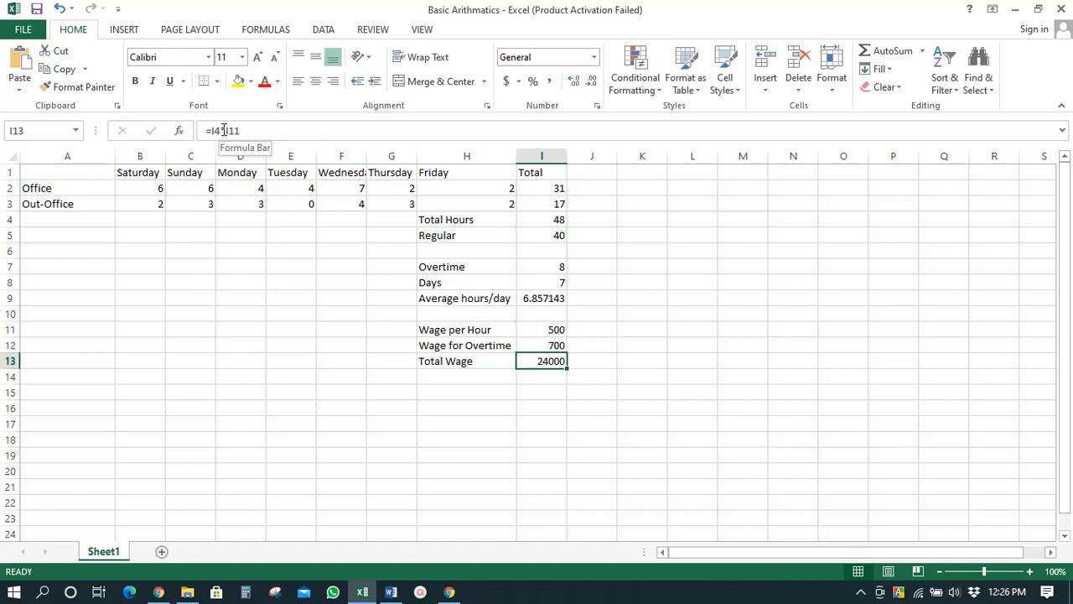
{"action": "left_click", "coordinate": [223, 130]}
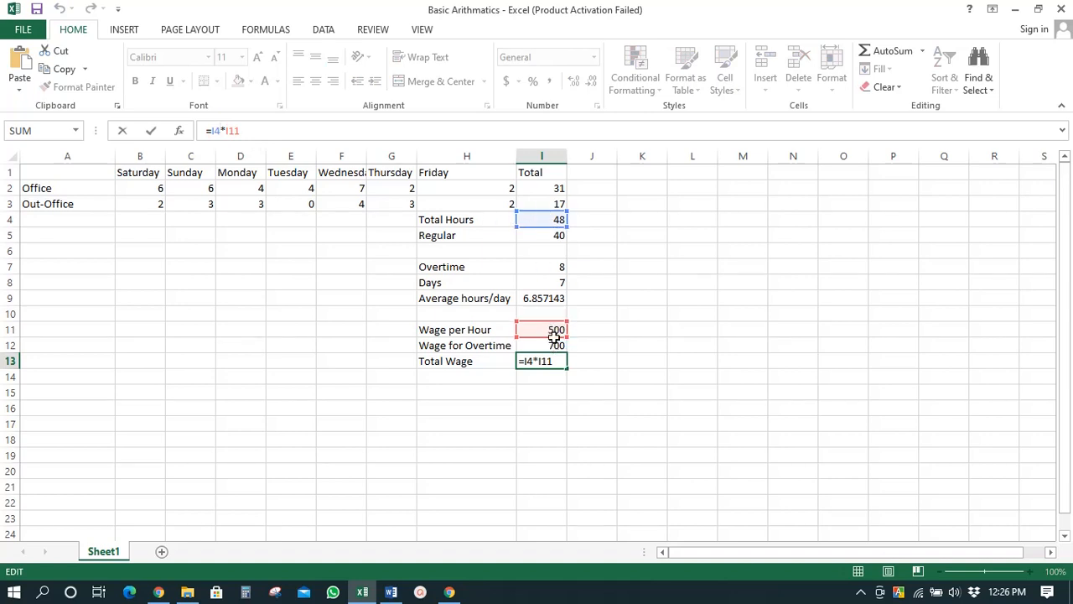
{"action": "key", "text": "Return"}
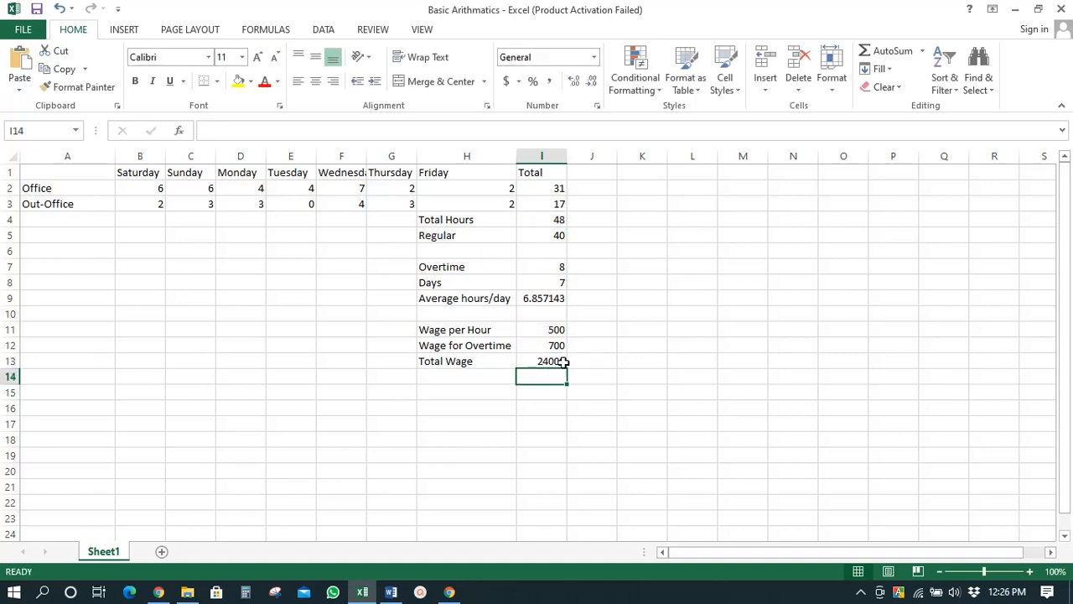
{"action": "left_click", "coordinate": [553, 364]}
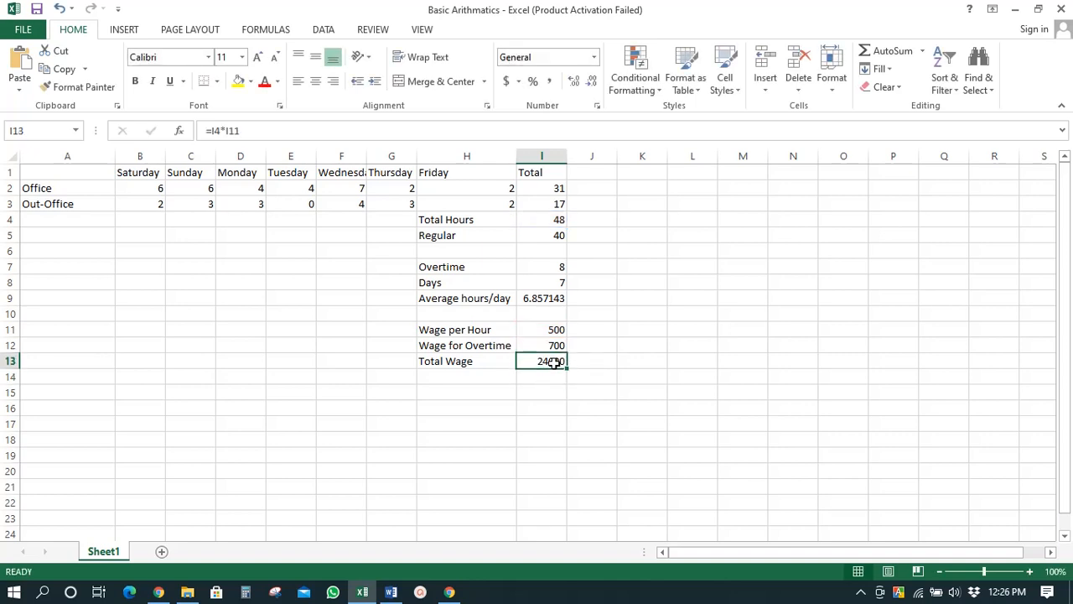
Step: Apply bold formatting to the Total Wage result in cell I13
{"action": "left_click", "coordinate": [135, 80]}
{"action": "left_click", "coordinate": [616, 409]}
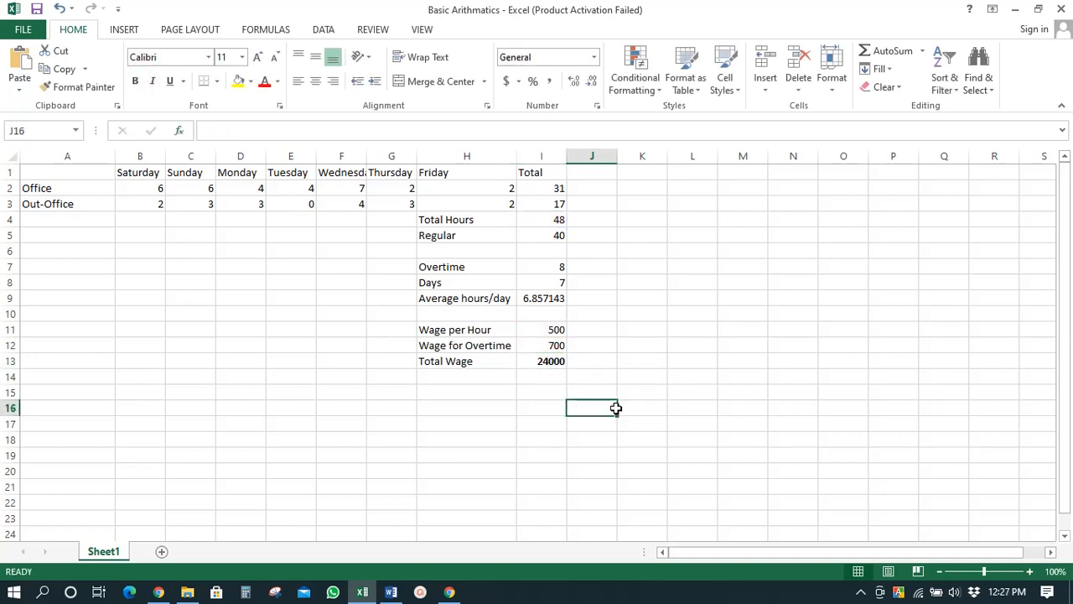
{"action": "left_click", "coordinate": [554, 361]}
{"action": "left_click", "coordinate": [546, 378]}
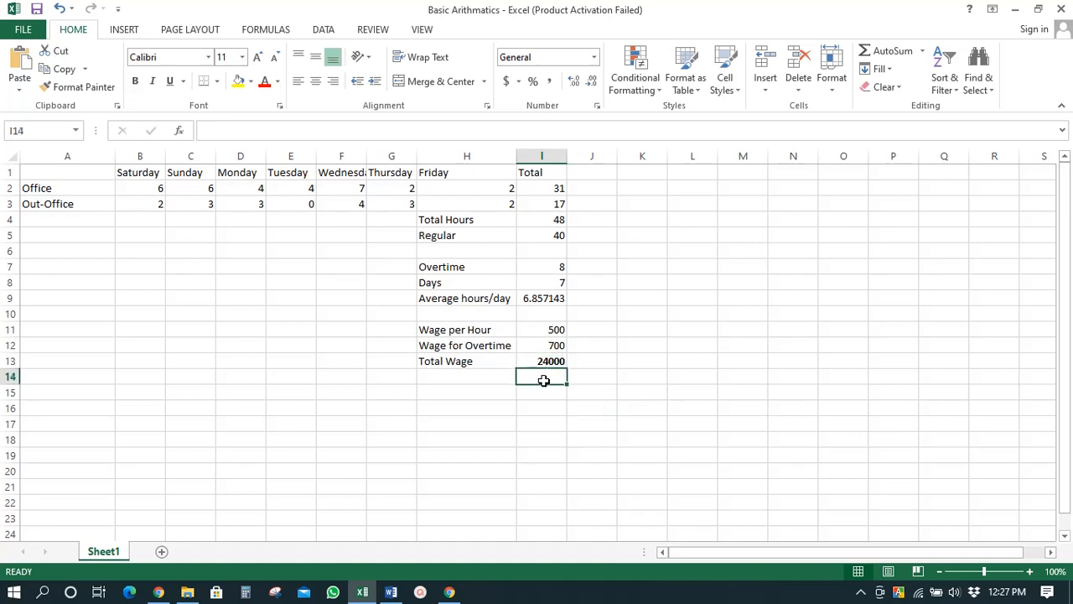
{"action": "left_click", "coordinate": [544, 394]}
{"action": "left_click", "coordinate": [504, 395]}
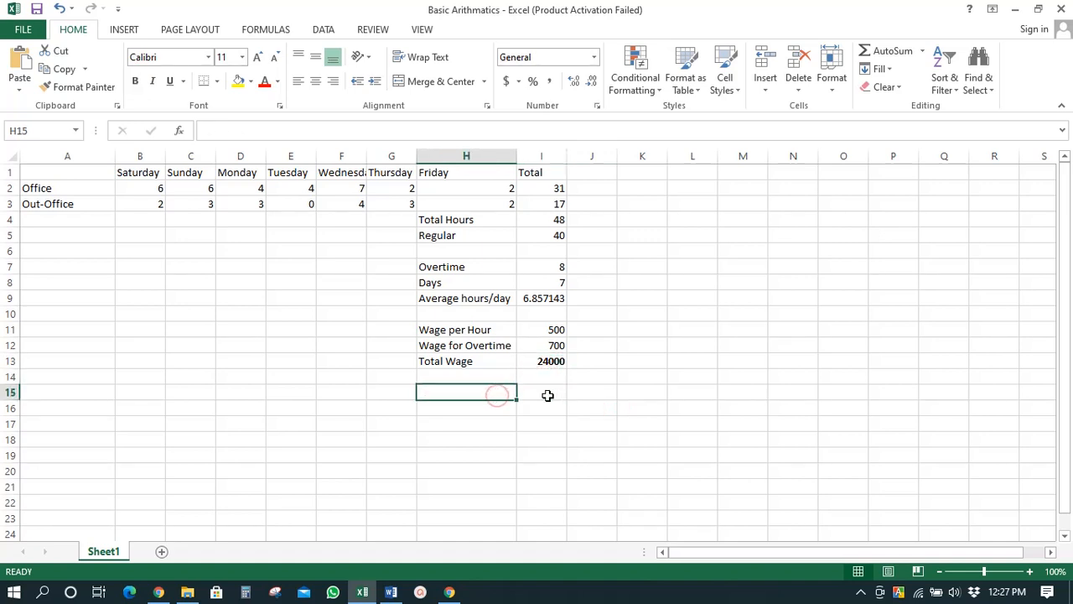
{"action": "left_click", "coordinate": [546, 394]}
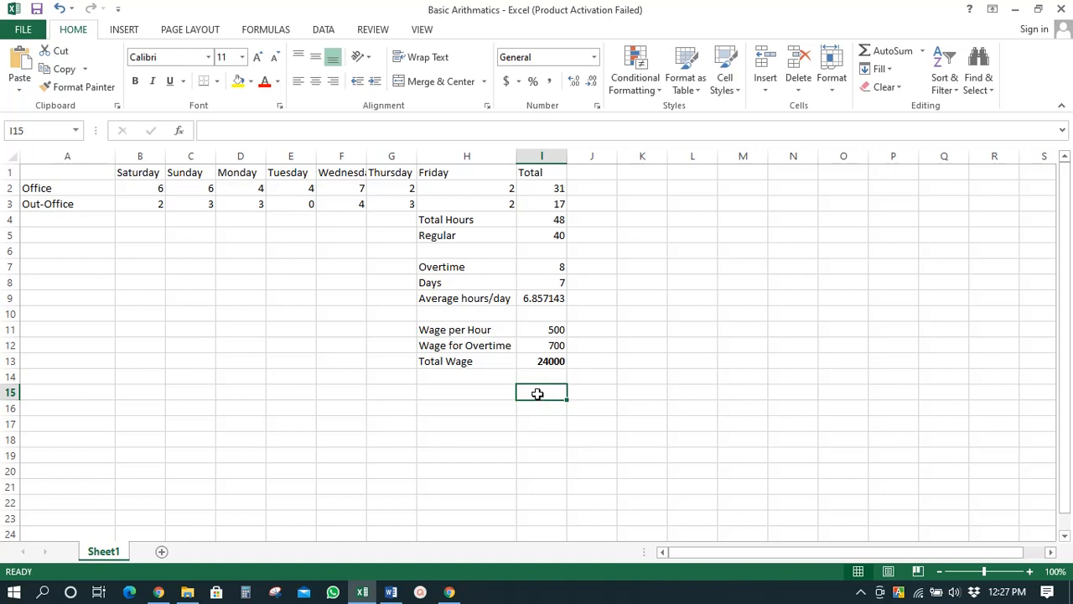
{"action": "left_click_drag", "start_coordinate": [391, 393], "coordinate": [819, 391]}
{"action": "left_click", "coordinate": [543, 391]}
{"action": "left_click_drag", "start_coordinate": [385, 394], "coordinate": [709, 390]}
{"action": "left_click", "coordinate": [753, 393]}
{"action": "left_click", "coordinate": [407, 393]}
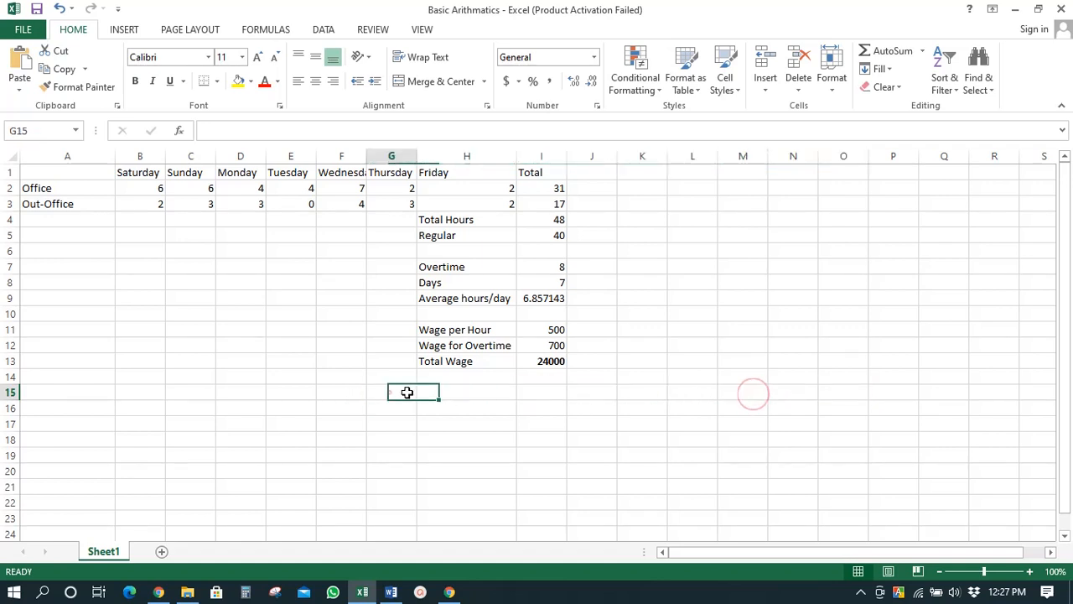
{"action": "left_click_drag", "start_coordinate": [407, 393], "coordinate": [709, 390]}
{"action": "left_click", "coordinate": [738, 388]}
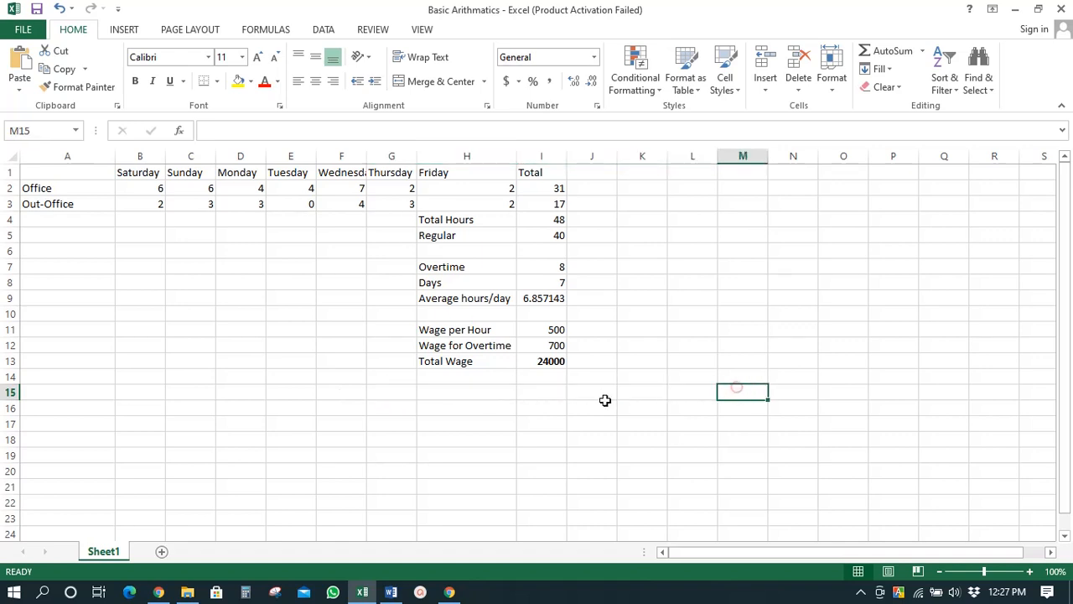
{"action": "left_click", "coordinate": [538, 391]}
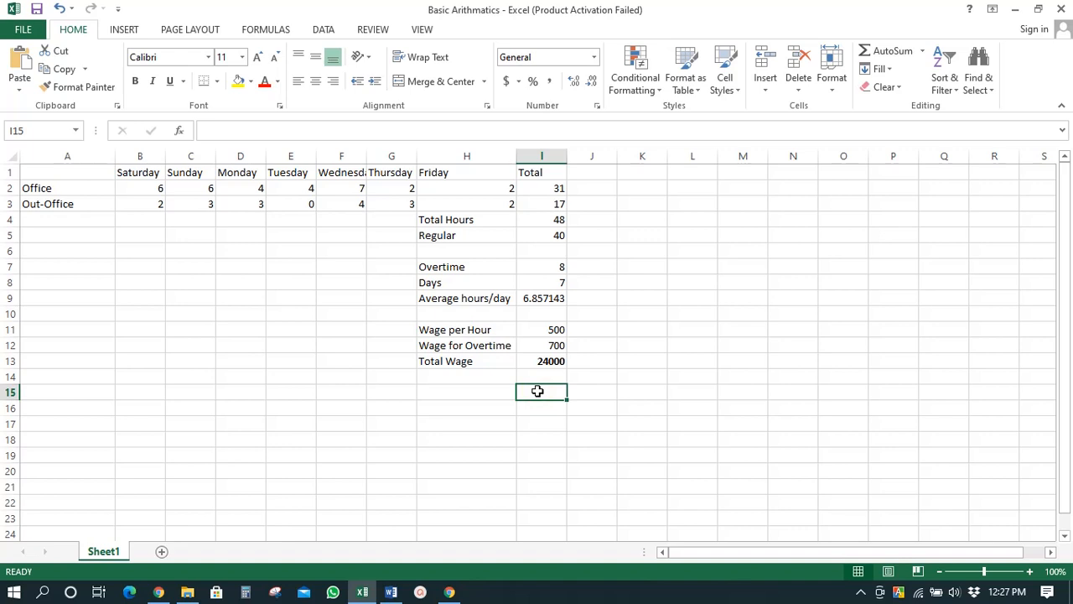
Step: Clear the Total Wage formula from cell I13
{"action": "left_click", "coordinate": [551, 359]}
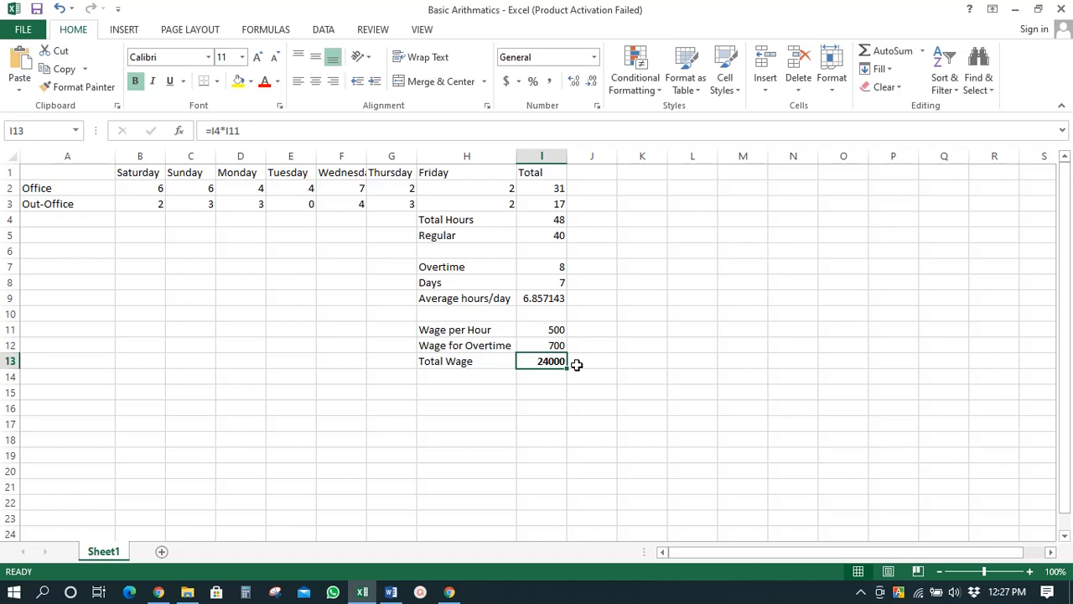
{"action": "key", "text": "Delete"}
{"action": "left_click", "coordinate": [540, 384]}
{"action": "left_click", "coordinate": [546, 361]}
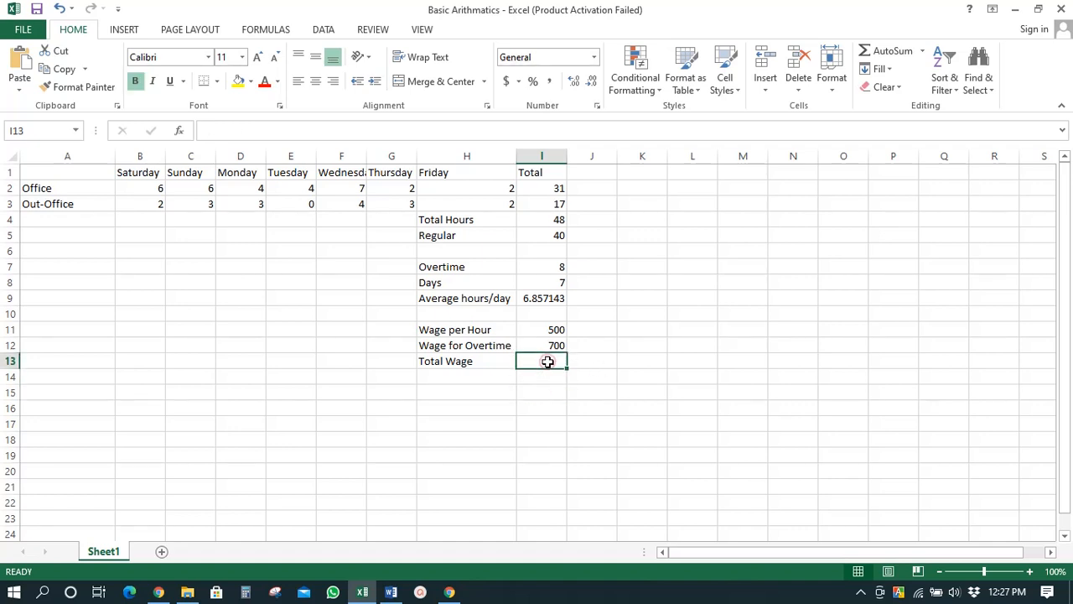
Step: Underline the Total Wage label in cell H13
{"action": "left_click", "coordinate": [472, 360]}
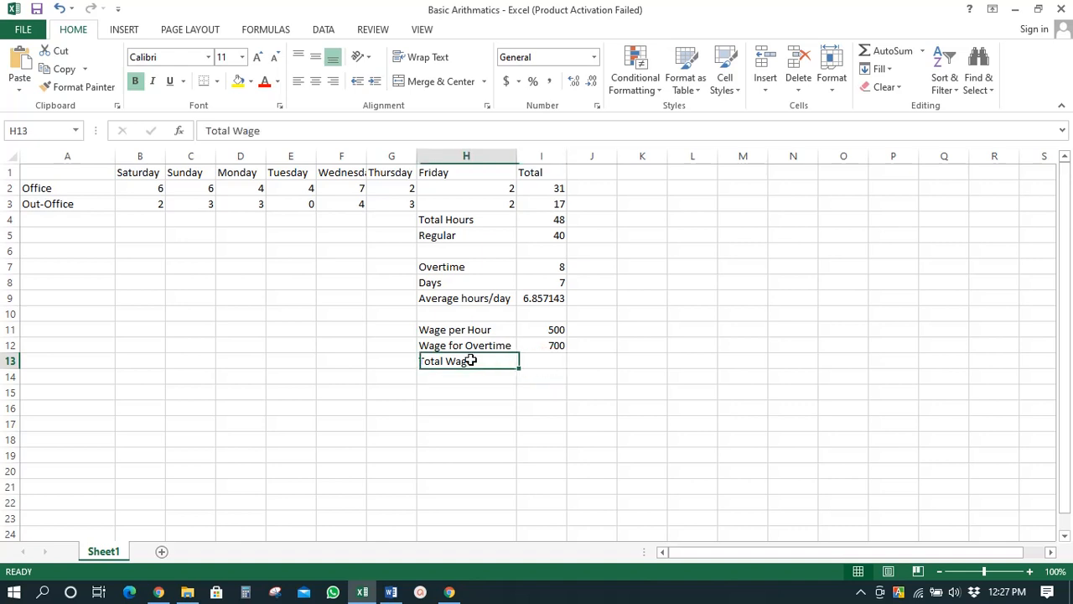
{"action": "left_click", "coordinate": [170, 81]}
{"action": "left_click", "coordinate": [517, 454]}
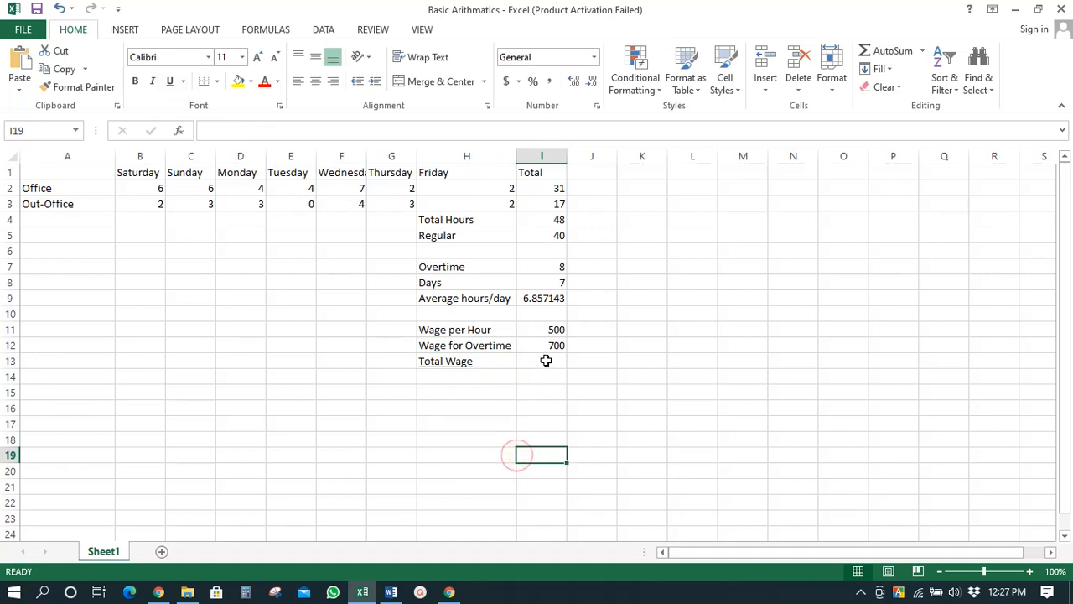
Step: Review the Regular and Overtime hours in I5 and I7 and the two wage rates in I11:I12
{"action": "left_click", "coordinate": [545, 361]}
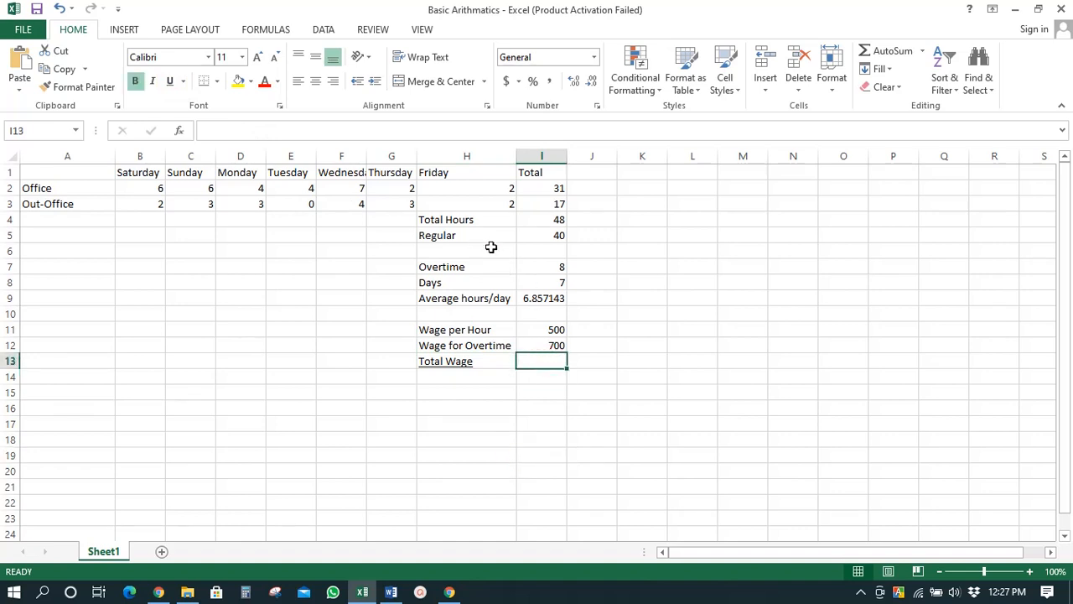
{"action": "left_click", "coordinate": [558, 235]}
{"action": "type", "text": "40"}
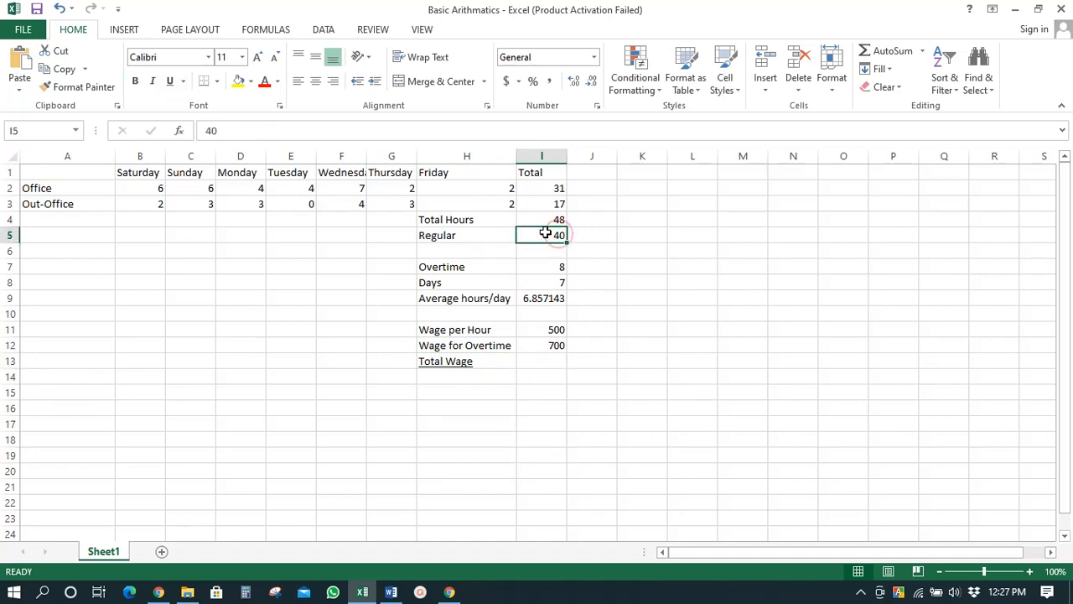
{"action": "key", "text": "ctrl+Return"}
{"action": "left_click", "coordinate": [556, 267]}
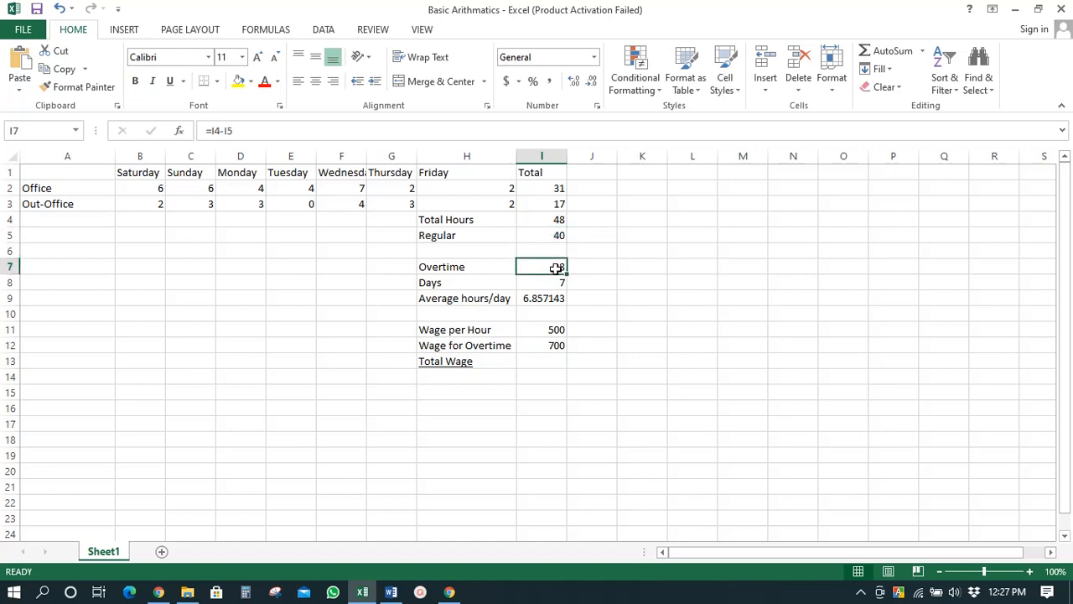
{"action": "left_click", "coordinate": [553, 235]}
{"action": "left_click", "coordinate": [553, 267]}
{"action": "left_click_drag", "start_coordinate": [556, 329], "coordinate": [560, 355]}
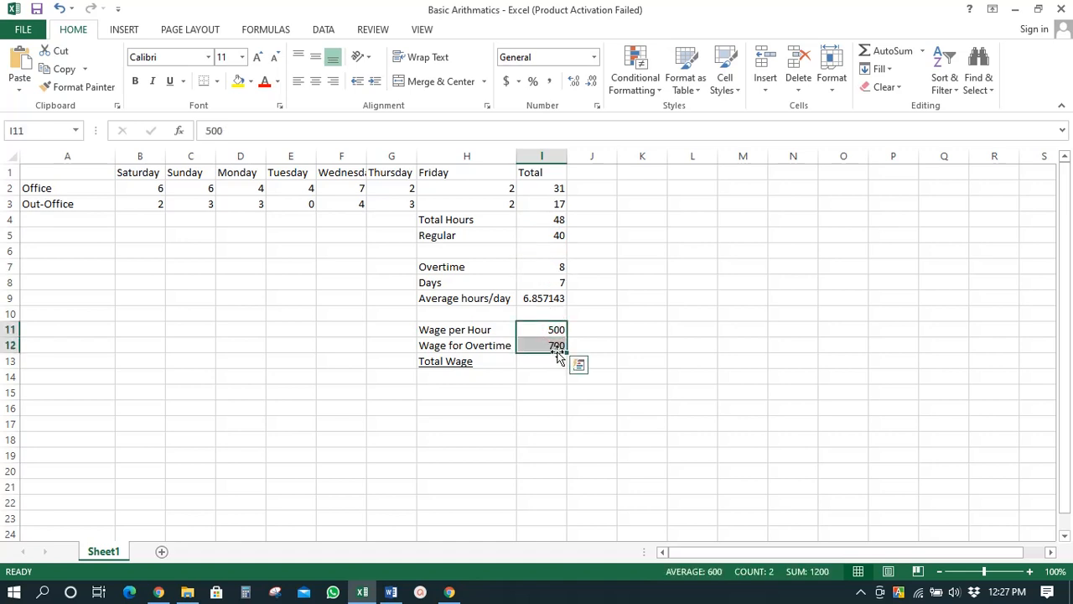
{"action": "left_click", "coordinate": [556, 330]}
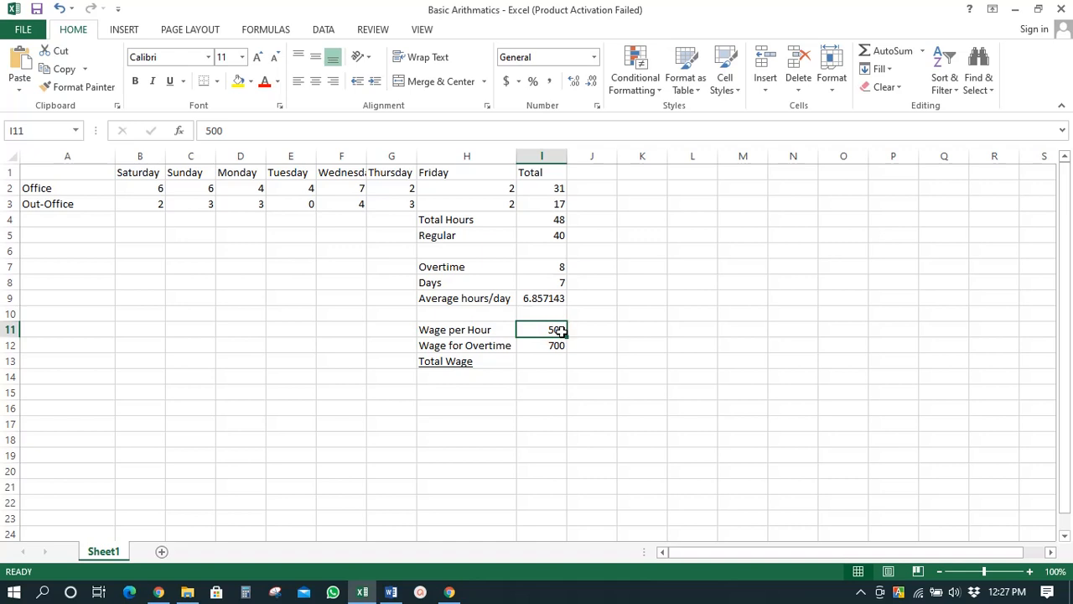
{"action": "left_click", "coordinate": [560, 346]}
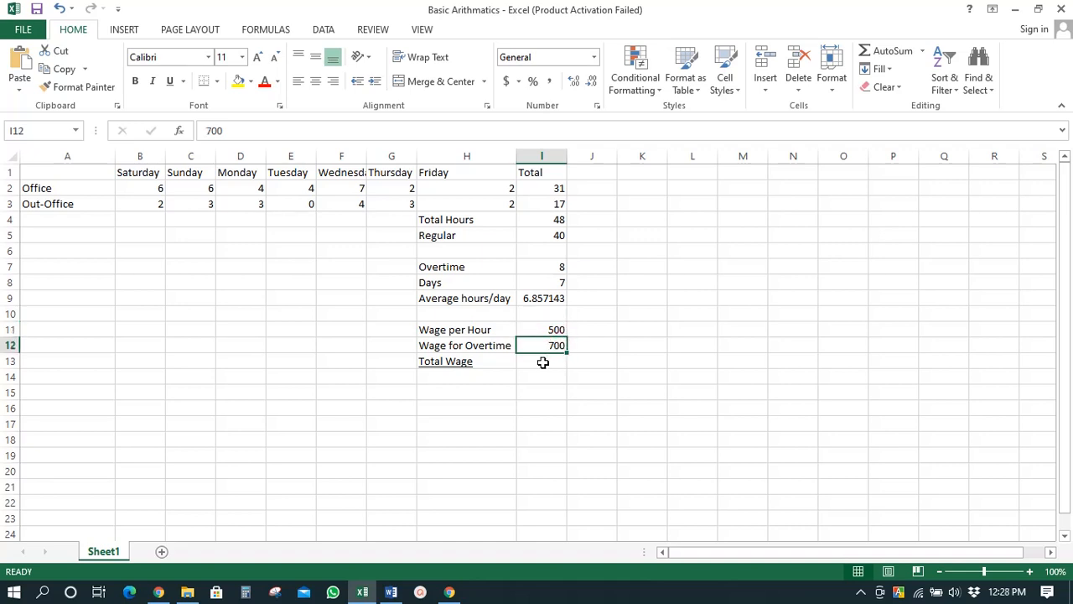
{"action": "left_click_drag", "start_coordinate": [553, 329], "coordinate": [547, 348]}
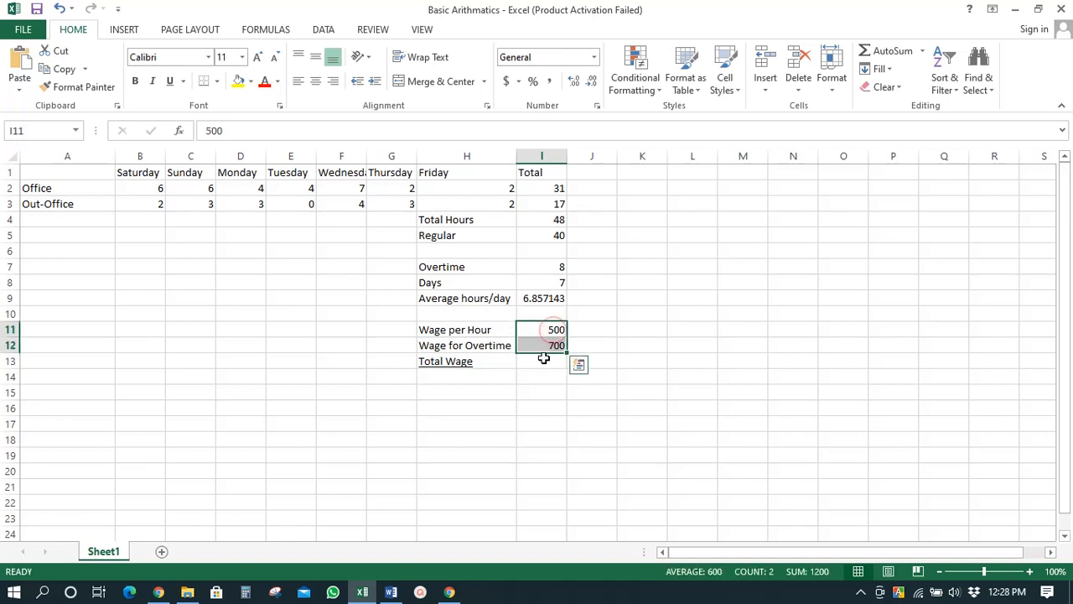
Step: Calculate Total Wage in cell I13 as regular pay plus overtime pay with the formula =I5*I11+I7*I12
{"action": "left_click", "coordinate": [541, 360]}
{"action": "type", "text": "="}
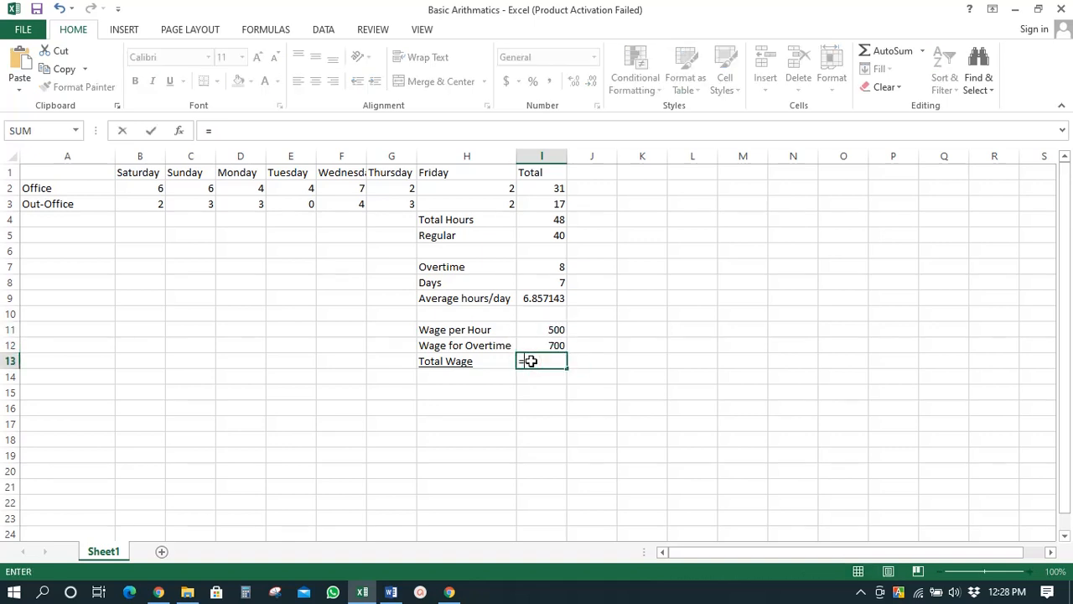
{"action": "left_click", "coordinate": [545, 237]}
{"action": "type", "text": "*"}
{"action": "left_click", "coordinate": [545, 329]}
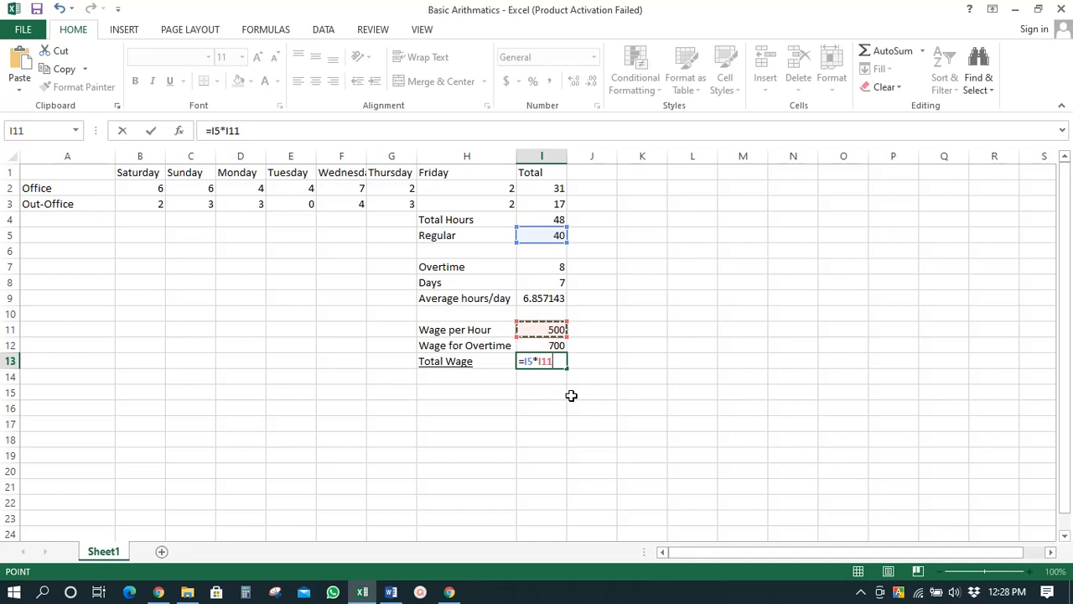
{"action": "type", "text": "+"}
{"action": "left_click", "coordinate": [550, 263]}
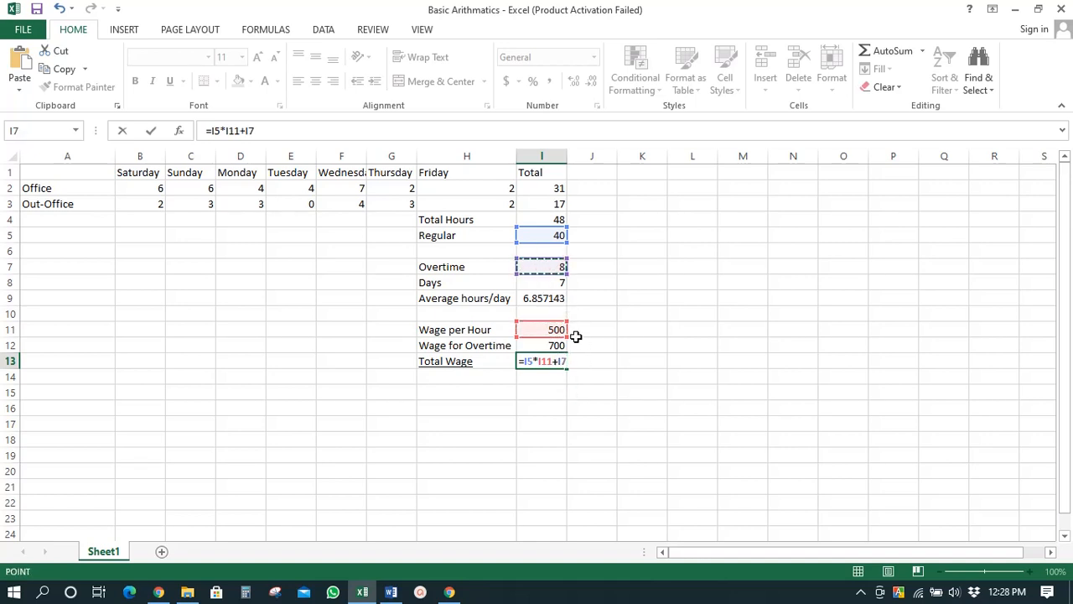
{"action": "type", "text": "*"}
{"action": "left_click", "coordinate": [549, 342]}
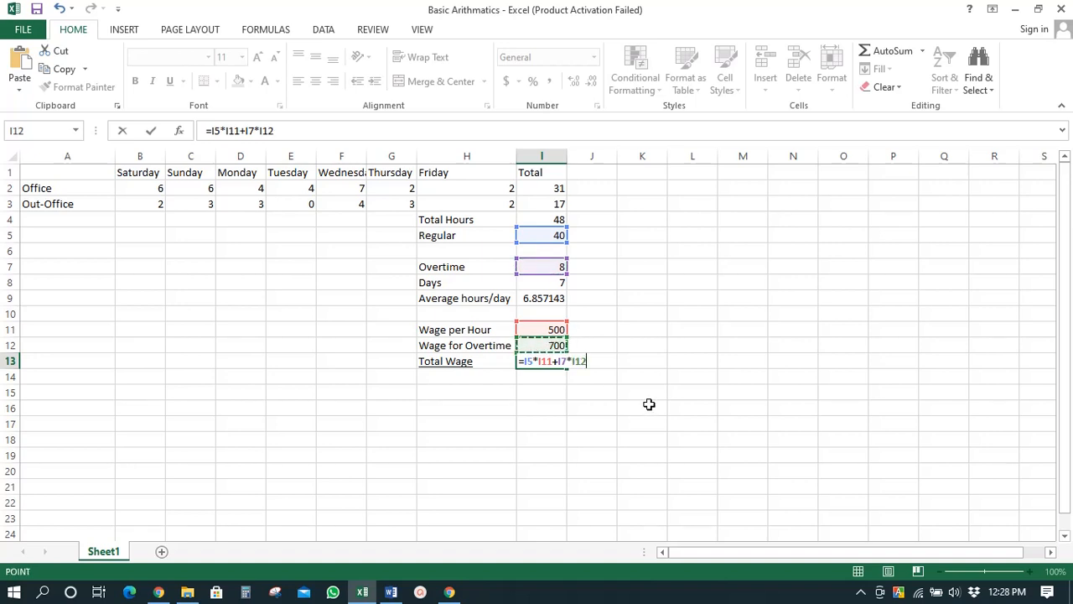
{"action": "key", "text": "Return"}
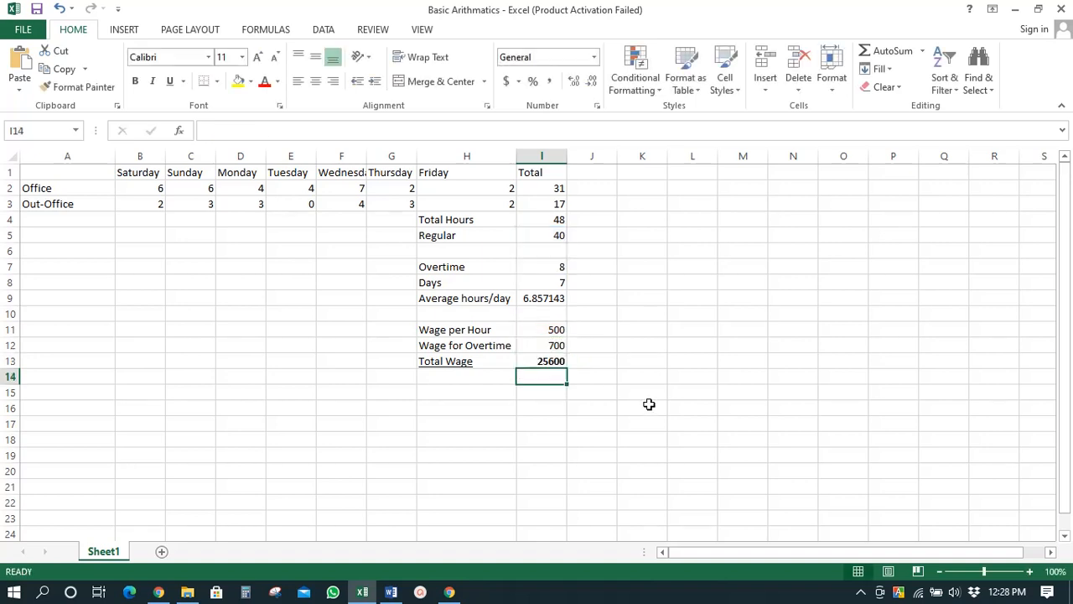
Step: Inspect the Total Wage formula in cell I13 and its referenced cells, leaving the formula as it is
{"action": "left_click", "coordinate": [549, 361]}
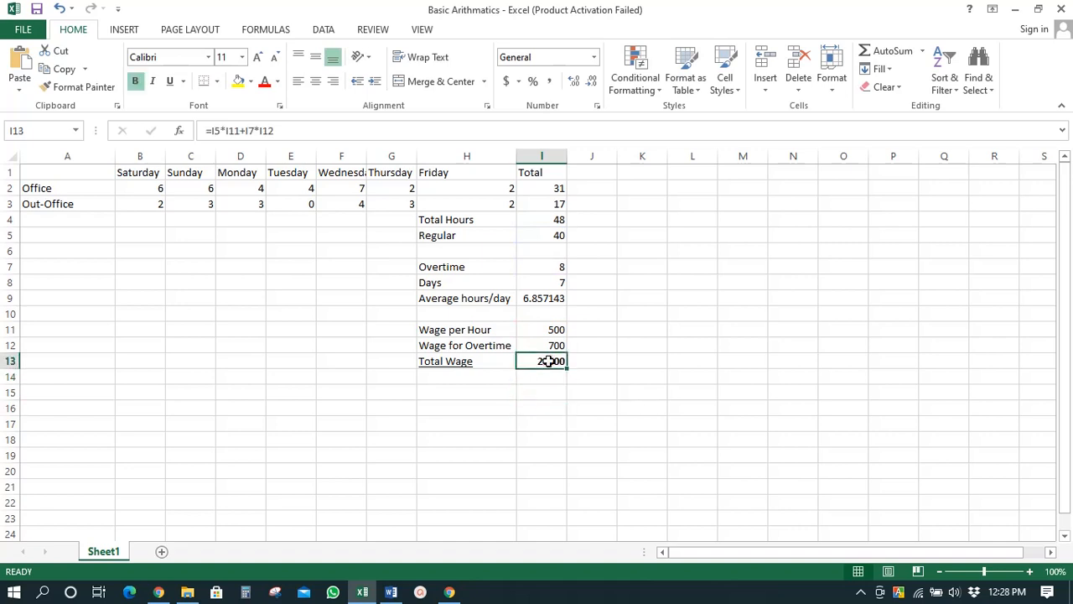
{"action": "left_click", "coordinate": [246, 132]}
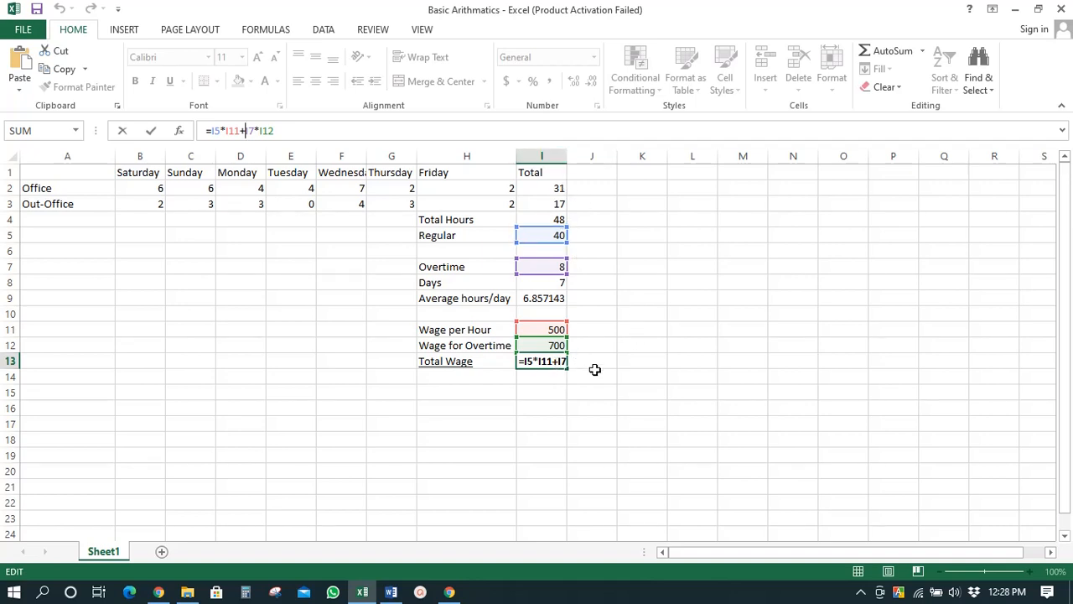
{"action": "key", "text": "ctrl+Return"}
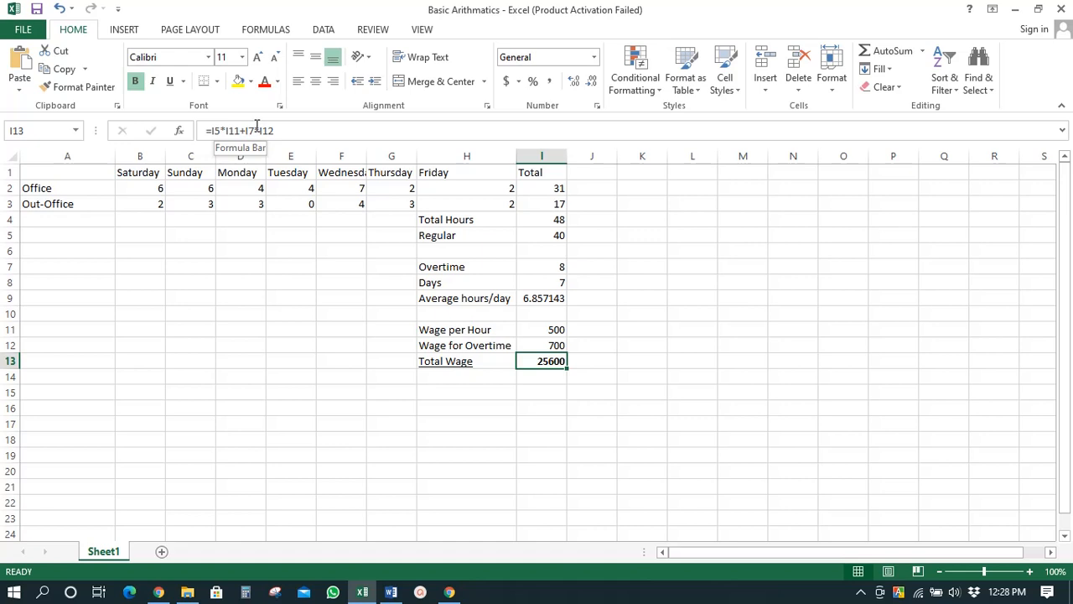
{"action": "left_click_drag", "start_coordinate": [267, 131], "coordinate": [210, 131]}
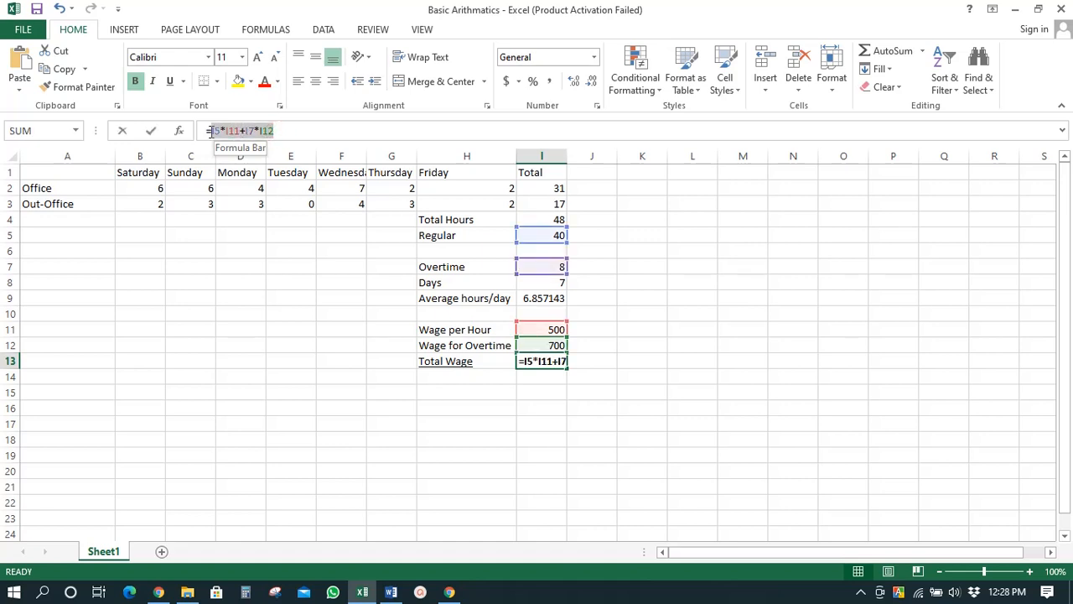
{"action": "left_click", "coordinate": [295, 311]}
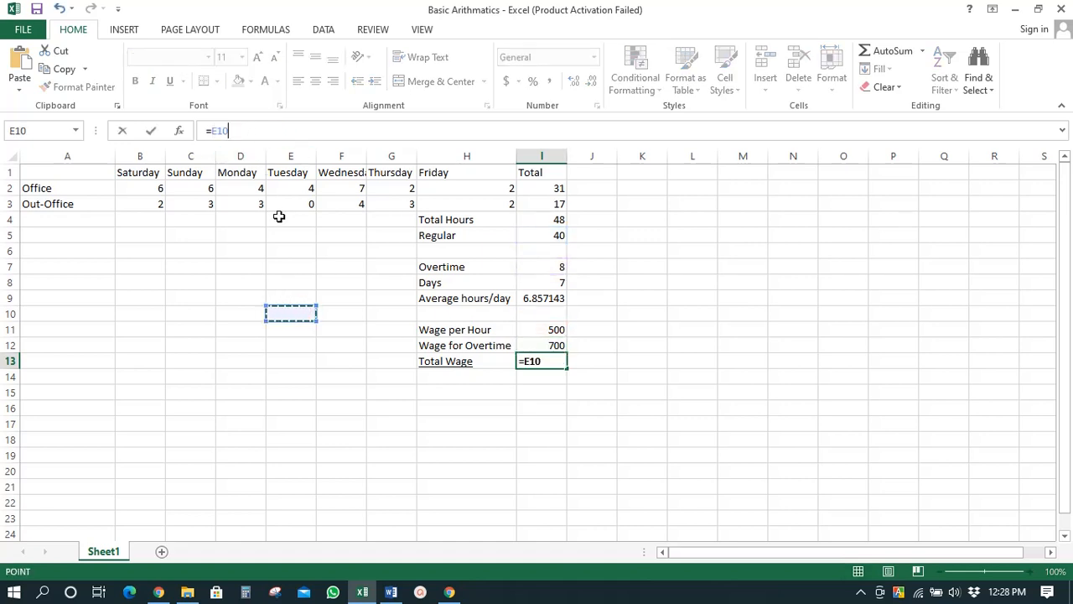
{"action": "key", "text": "Escape"}
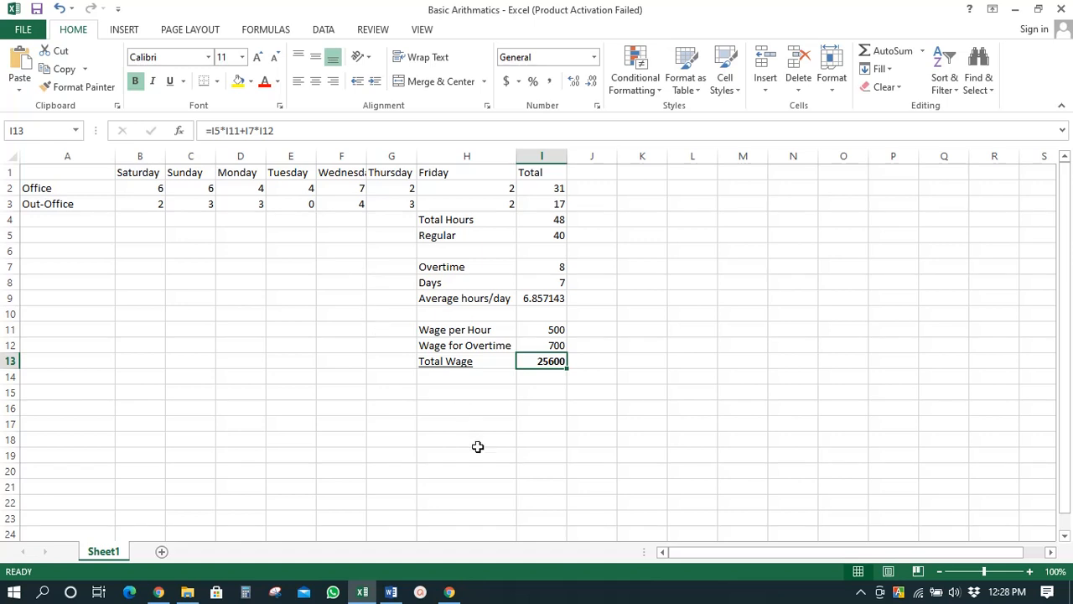
{"action": "left_click", "coordinate": [861, 593]}
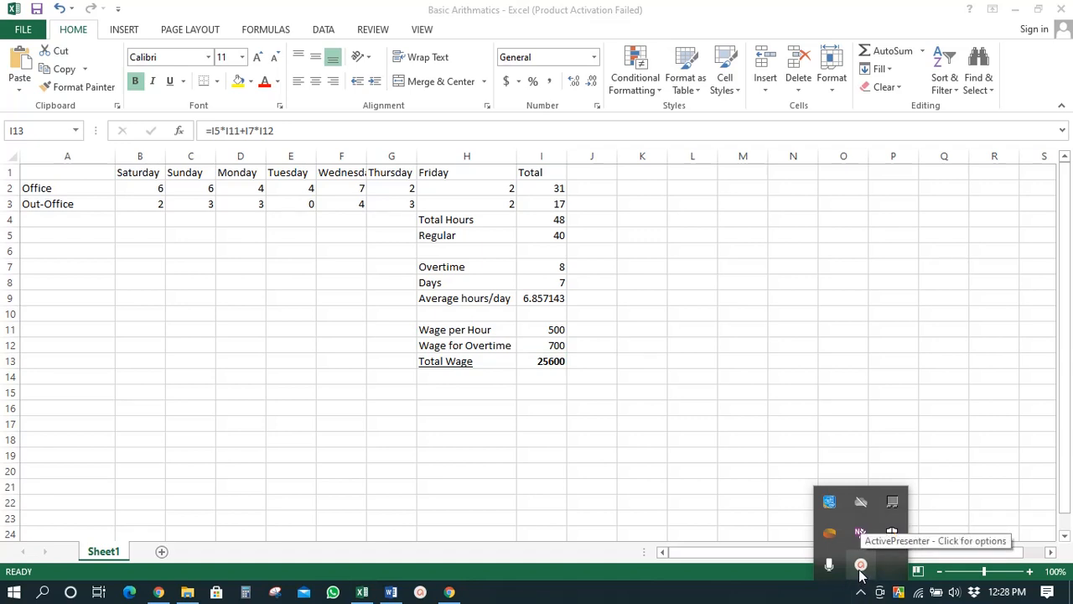
{"action": "left_click", "coordinate": [860, 565]}
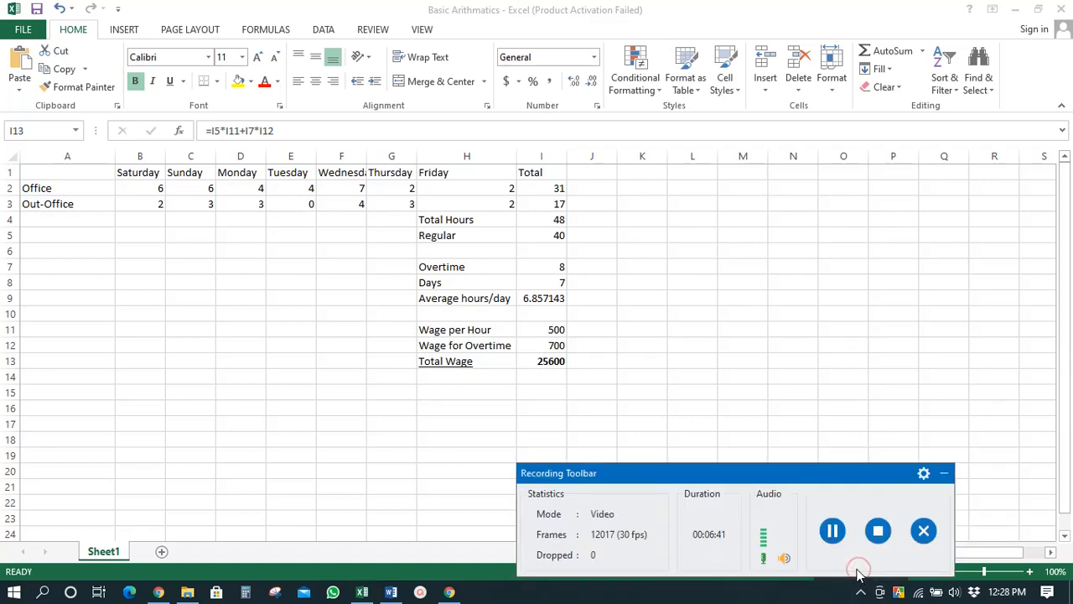